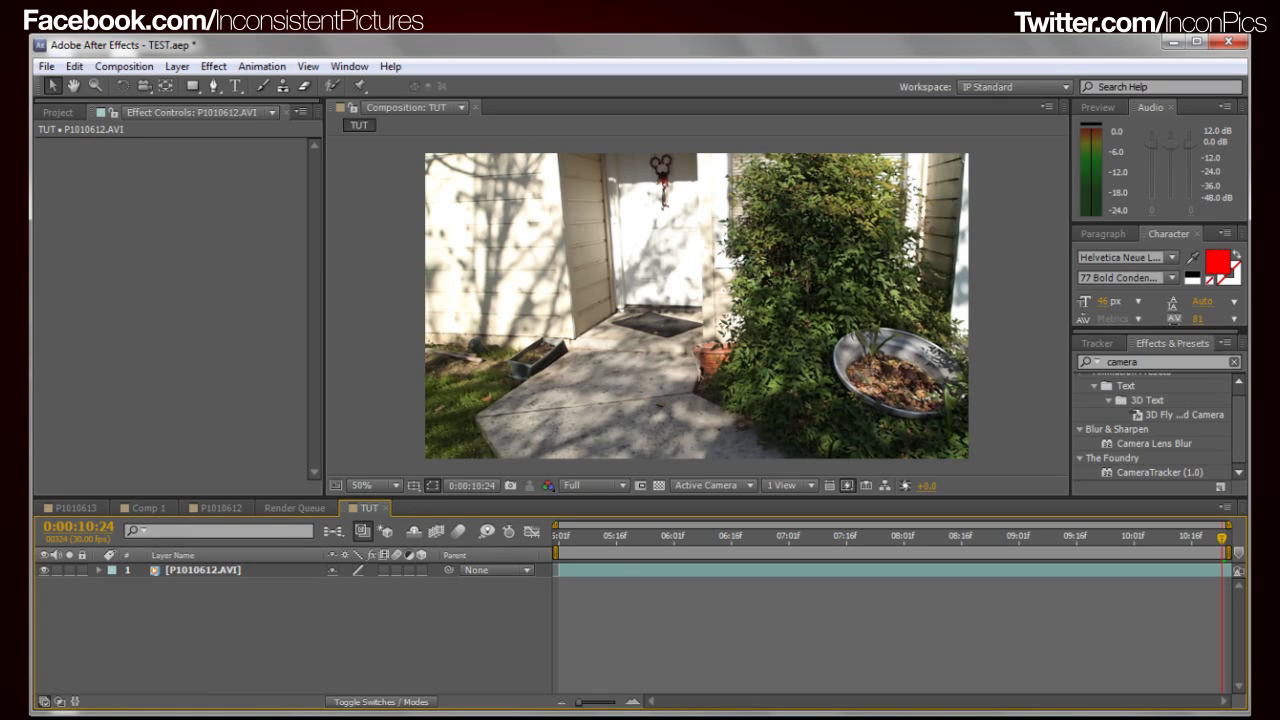
Step: Slip the P1010612.AVI footage inside its layer so the composition ends on the closer view of the front door
{"action": "left_click", "coordinate": [589, 541]}
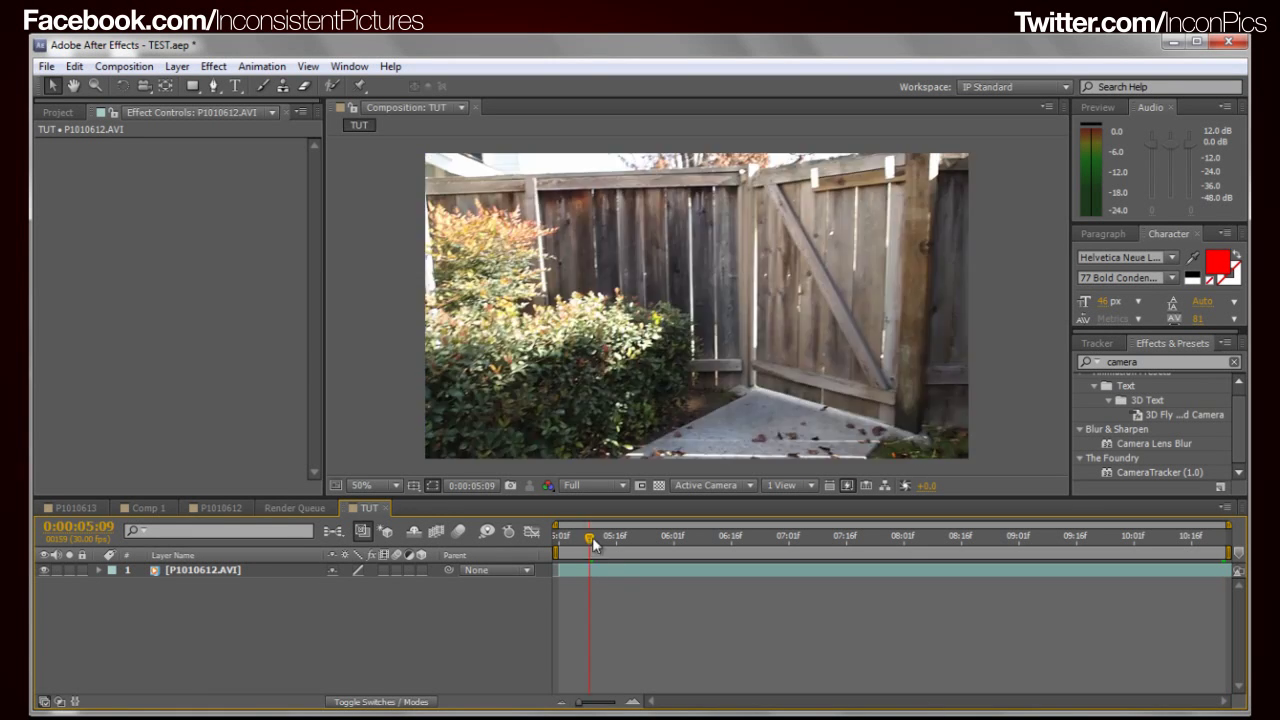
{"action": "left_click_drag", "start_coordinate": [603, 551], "coordinate": [1224, 570]}
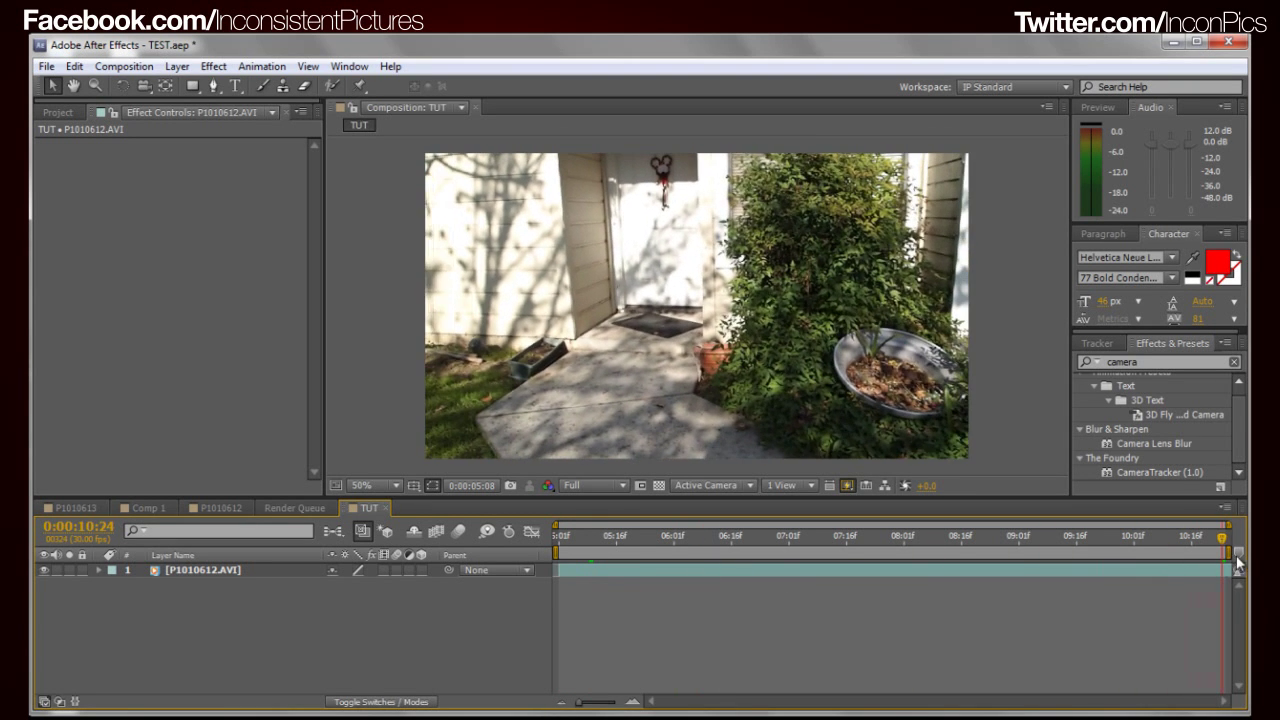
{"action": "left_click", "coordinate": [1183, 575]}
{"action": "key", "text": "y"}
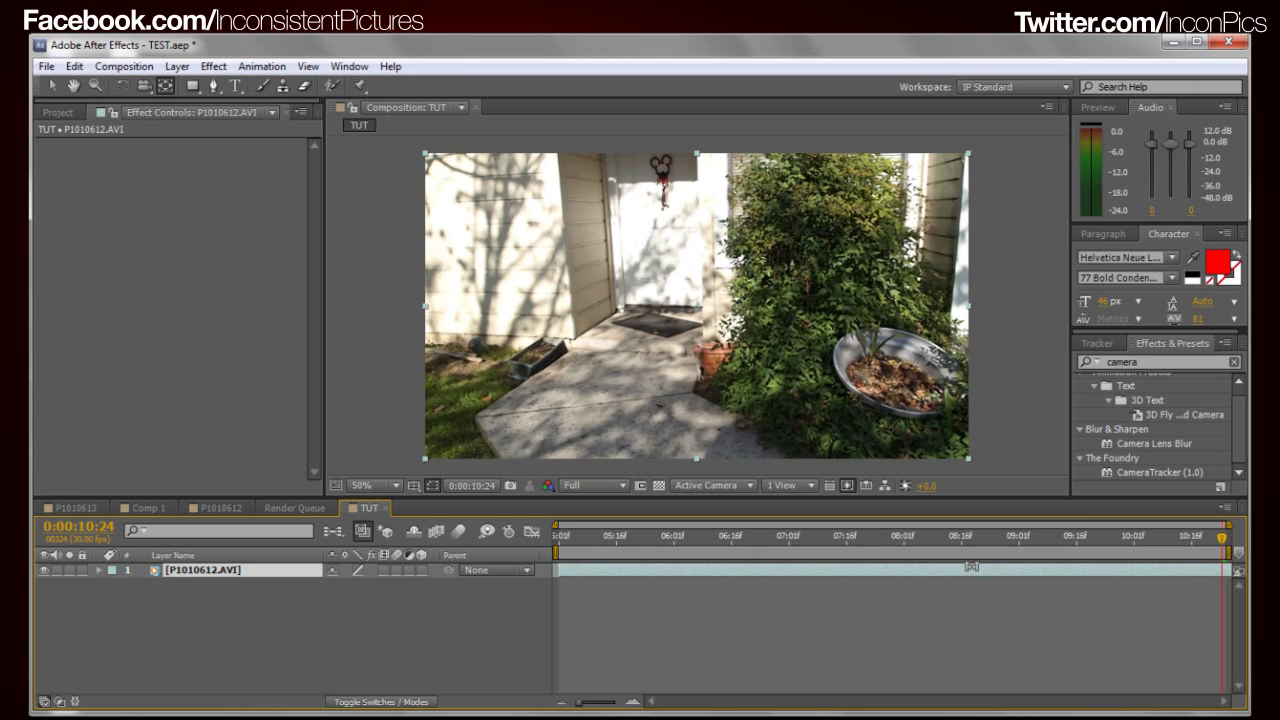
{"action": "left_click", "coordinate": [920, 604]}
{"action": "left_click", "coordinate": [1138, 573]}
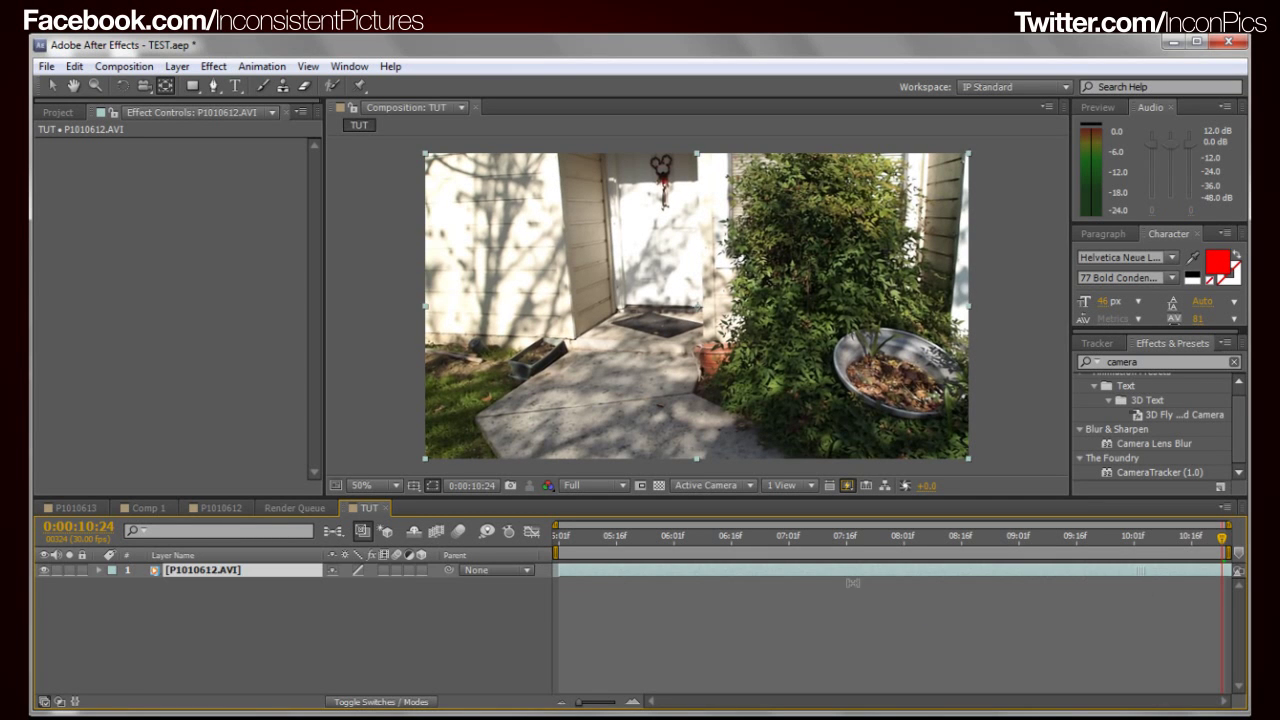
{"action": "key", "text": "v"}
{"action": "left_click_drag", "start_coordinate": [857, 574], "coordinate": [1039, 575]}
Step: Scrub through the TUT composition to review the camera movement from the hedge to the front door
{"action": "left_click_drag", "start_coordinate": [1220, 538], "coordinate": [556, 524]}
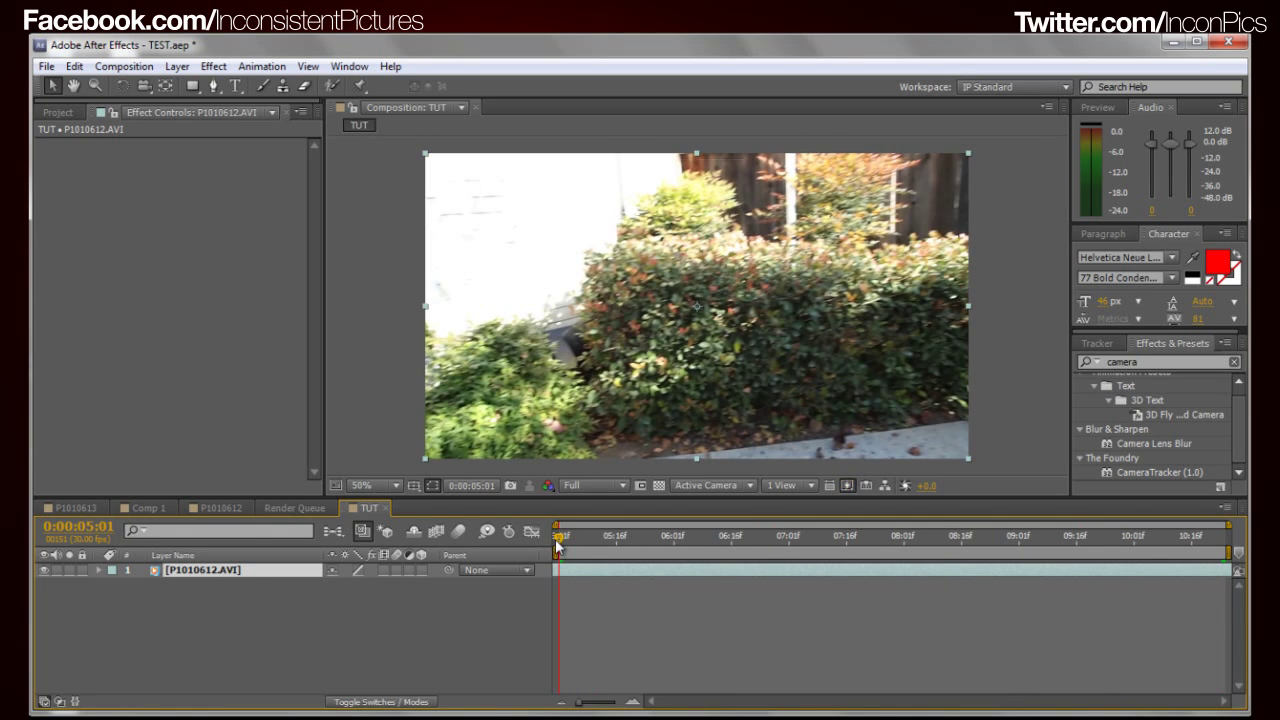
{"action": "left_click_drag", "start_coordinate": [557, 545], "coordinate": [1237, 553]}
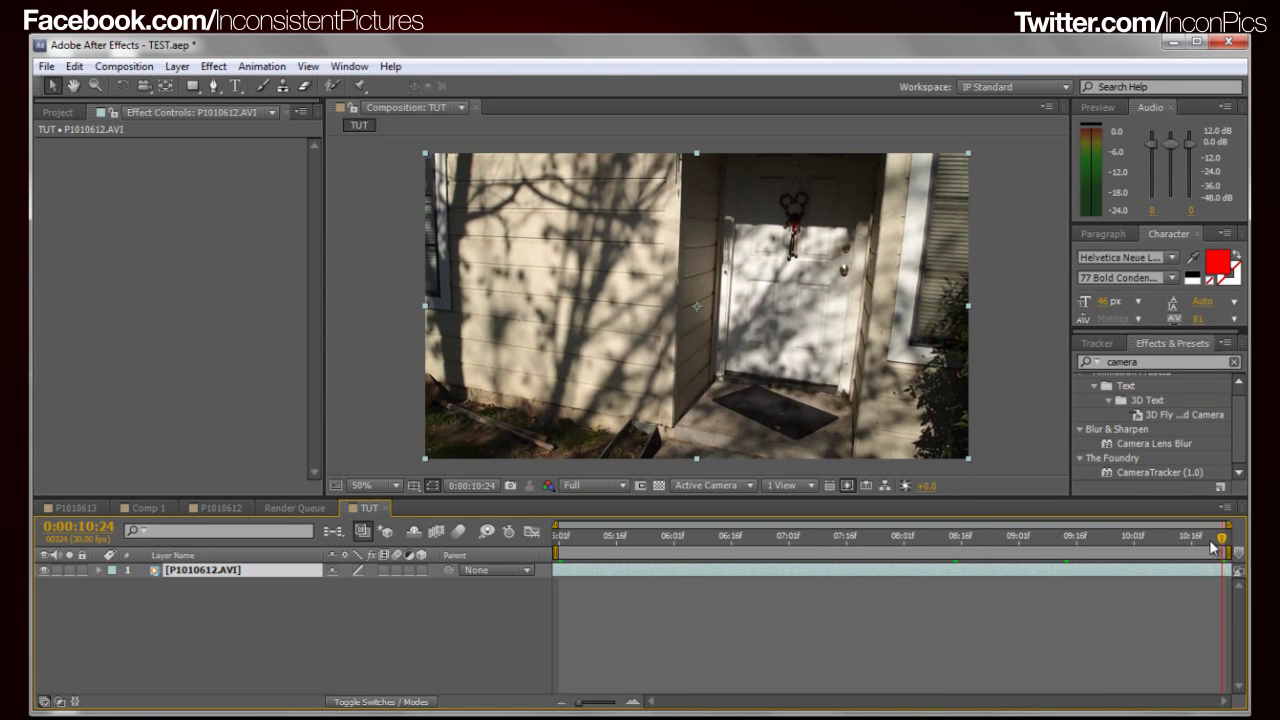
{"action": "left_click_drag", "start_coordinate": [1226, 541], "coordinate": [545, 510]}
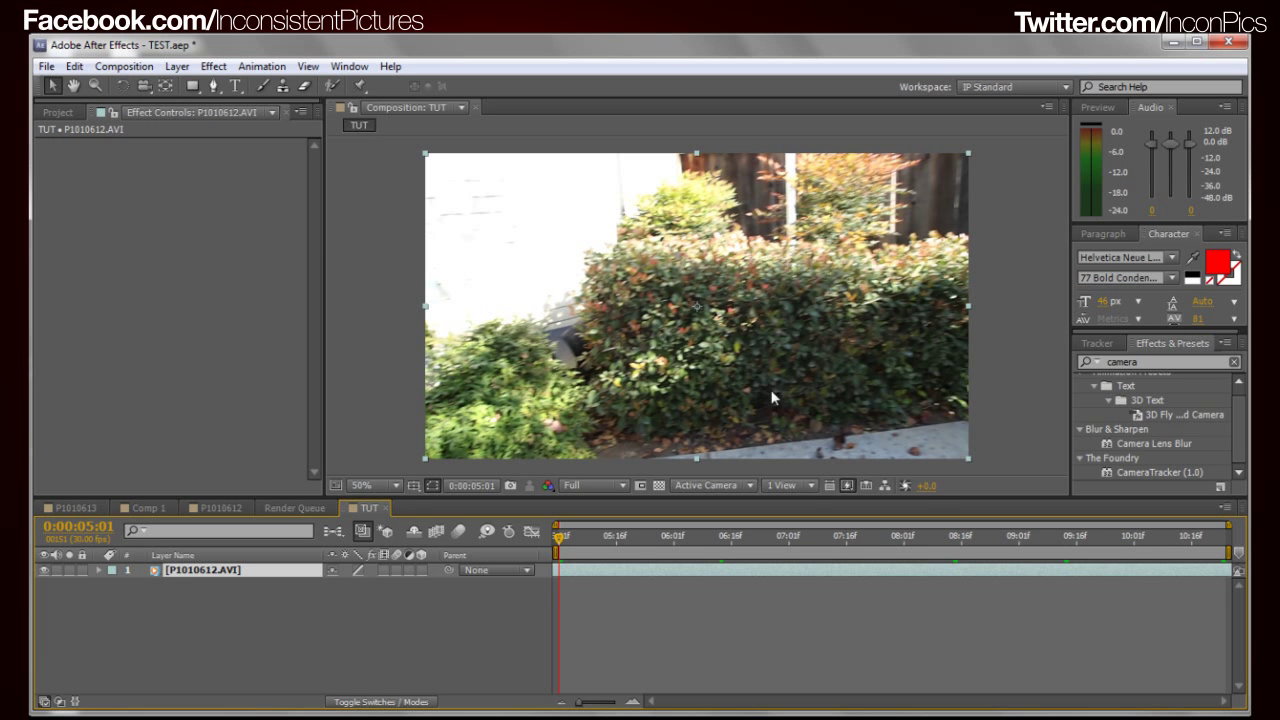
{"action": "left_click_drag", "start_coordinate": [562, 540], "coordinate": [923, 540]}
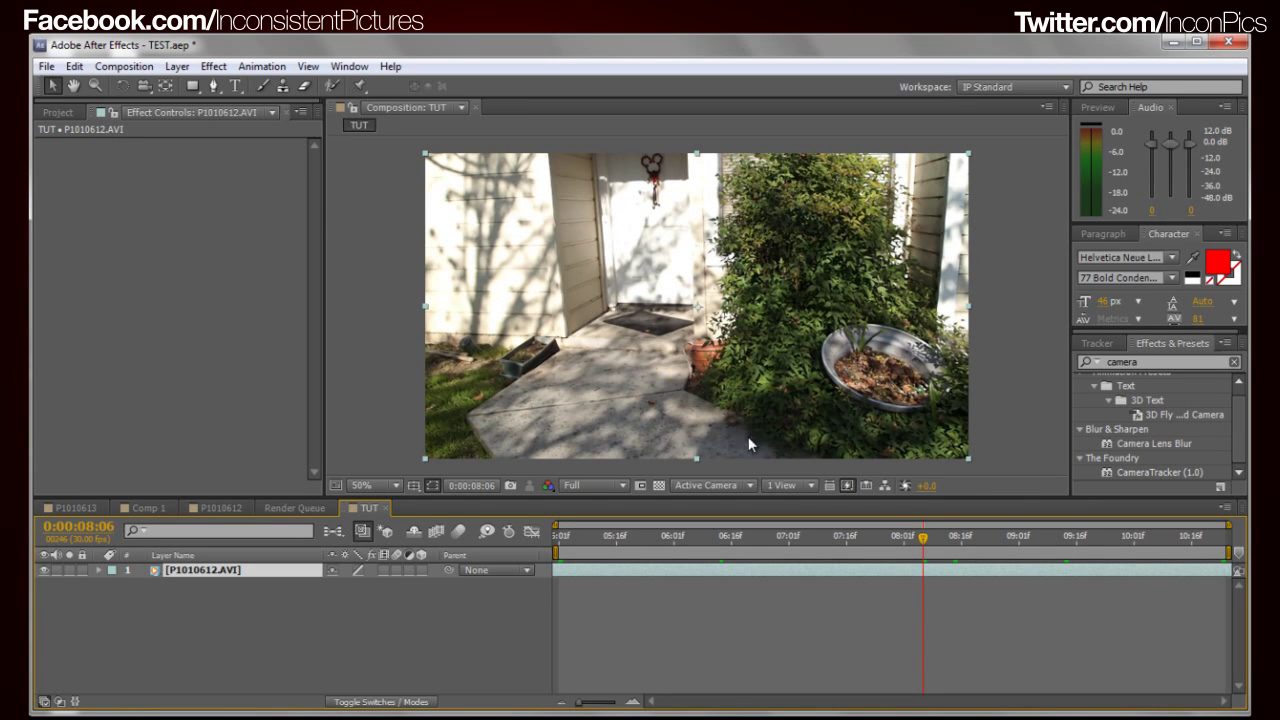
{"action": "left_click_drag", "start_coordinate": [922, 540], "coordinate": [1180, 518]}
Step: Apply the CameraTracker (1.0) effect to the P1010612.AVI layer and widen the area showing its settings
{"action": "left_click", "coordinate": [1167, 474]}
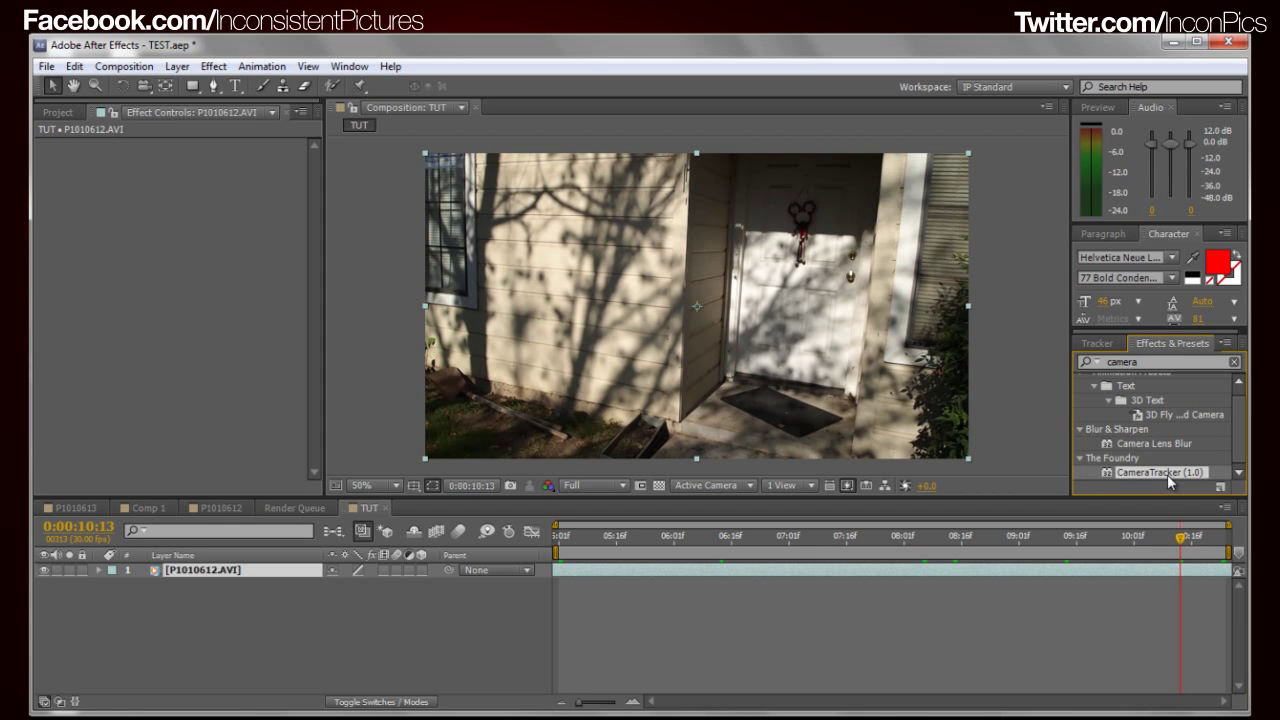
{"action": "double_click", "coordinate": [1166, 472]}
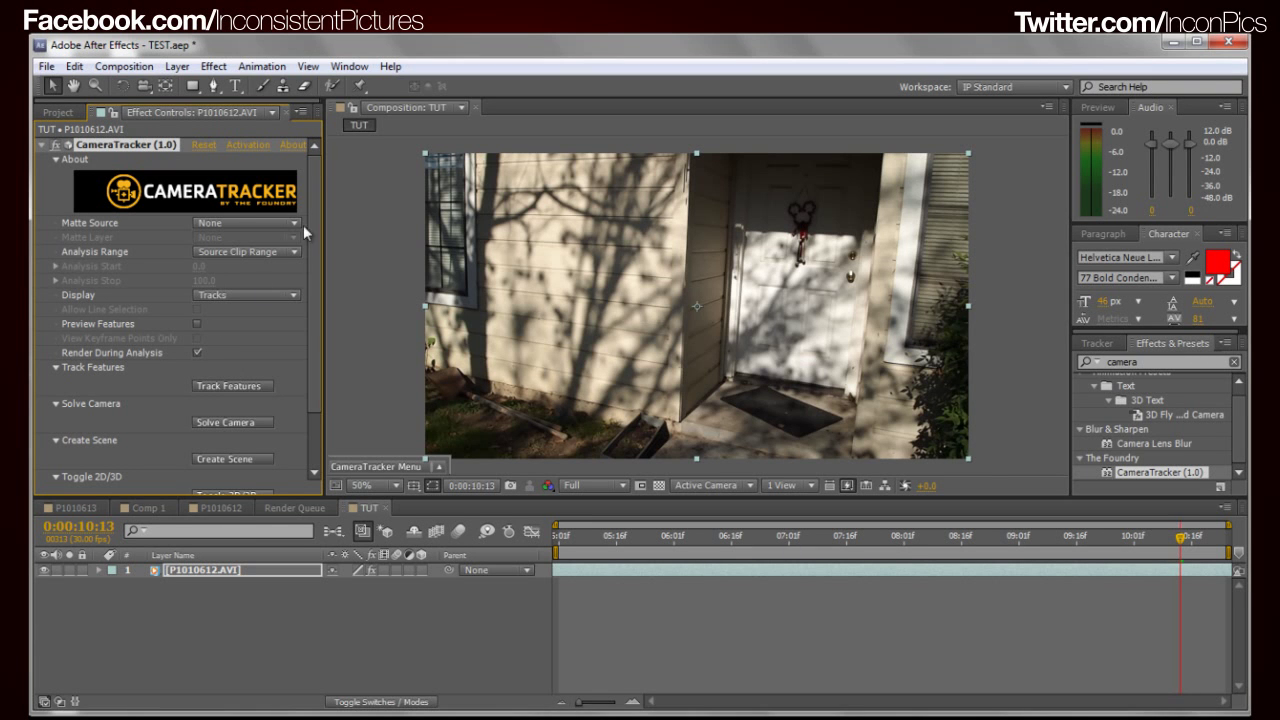
{"action": "left_click_drag", "start_coordinate": [323, 205], "coordinate": [453, 200]}
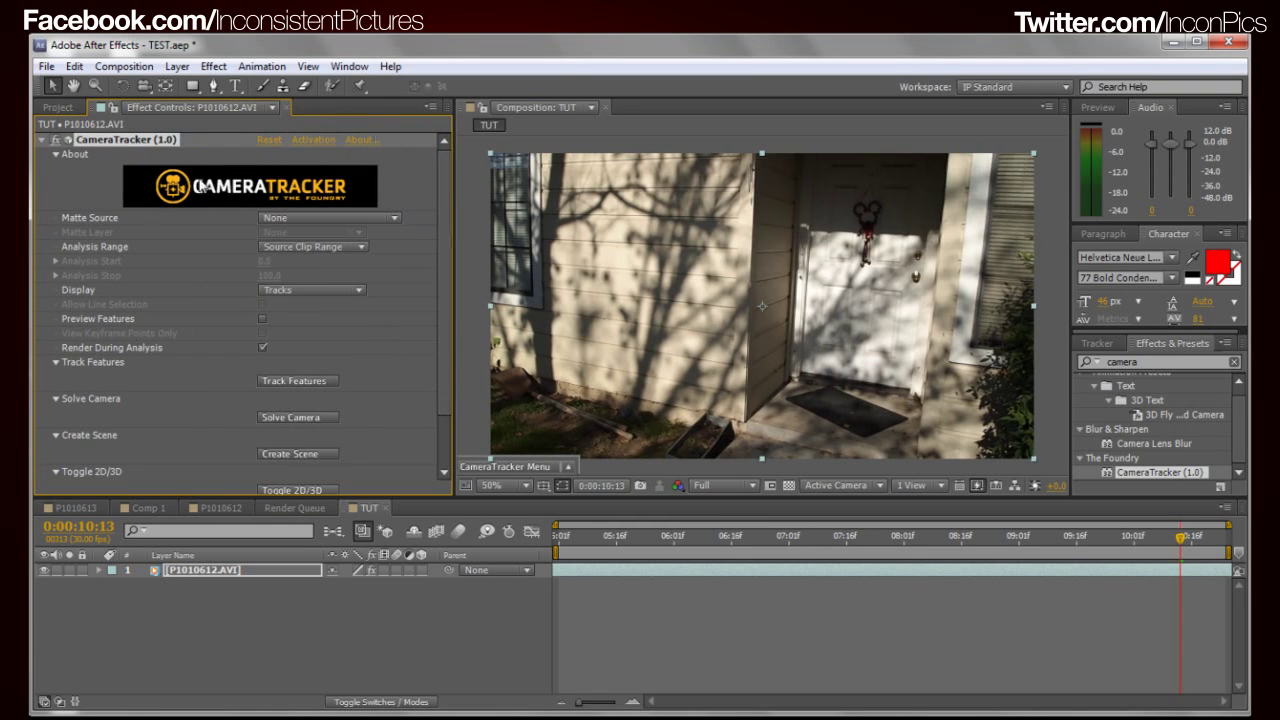
Step: Examine CameraTracker's Matte Source and Analysis Range options and check the layer's start and end frames
{"action": "left_click", "coordinate": [292, 215]}
{"action": "left_click", "coordinate": [349, 219]}
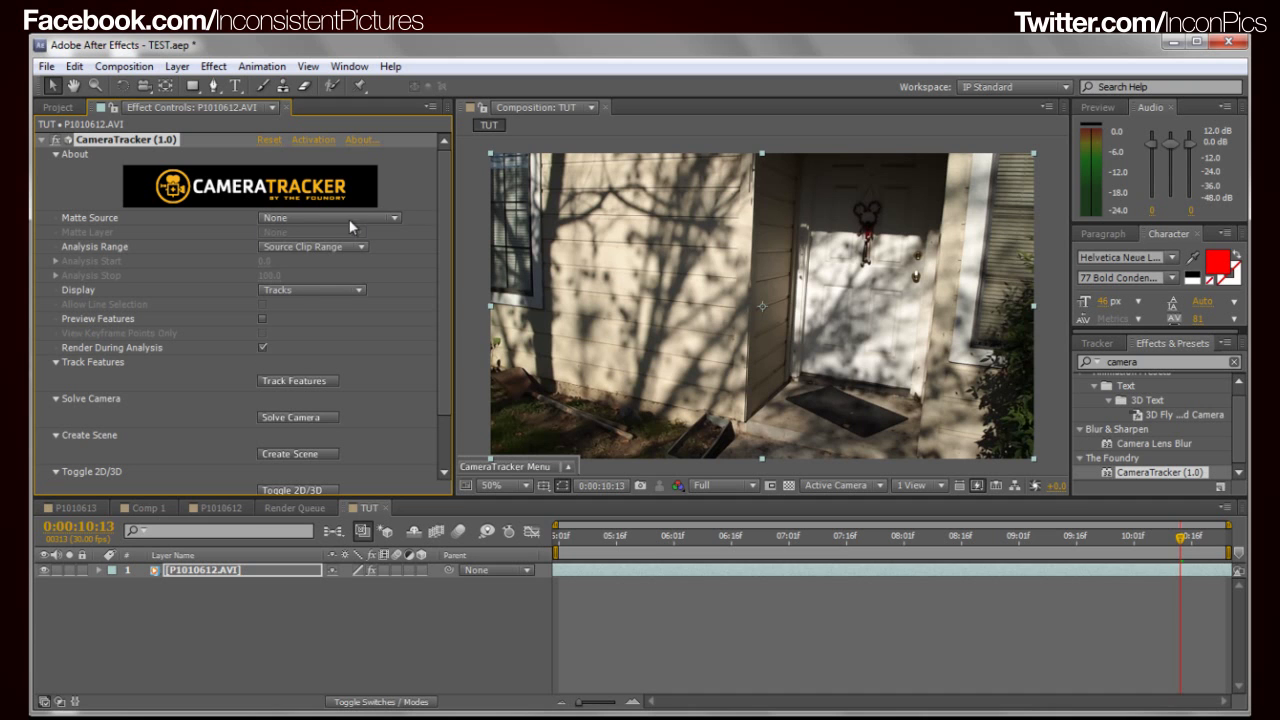
{"action": "left_click", "coordinate": [281, 248]}
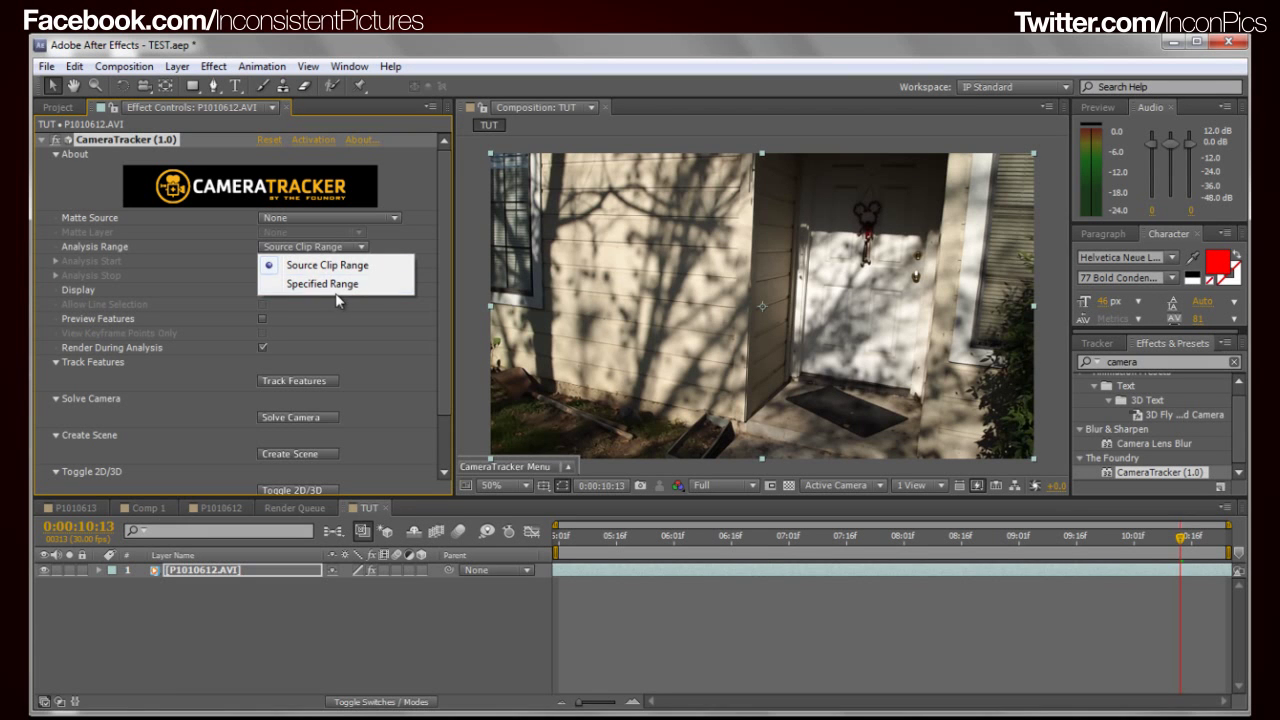
{"action": "left_click", "coordinate": [723, 572]}
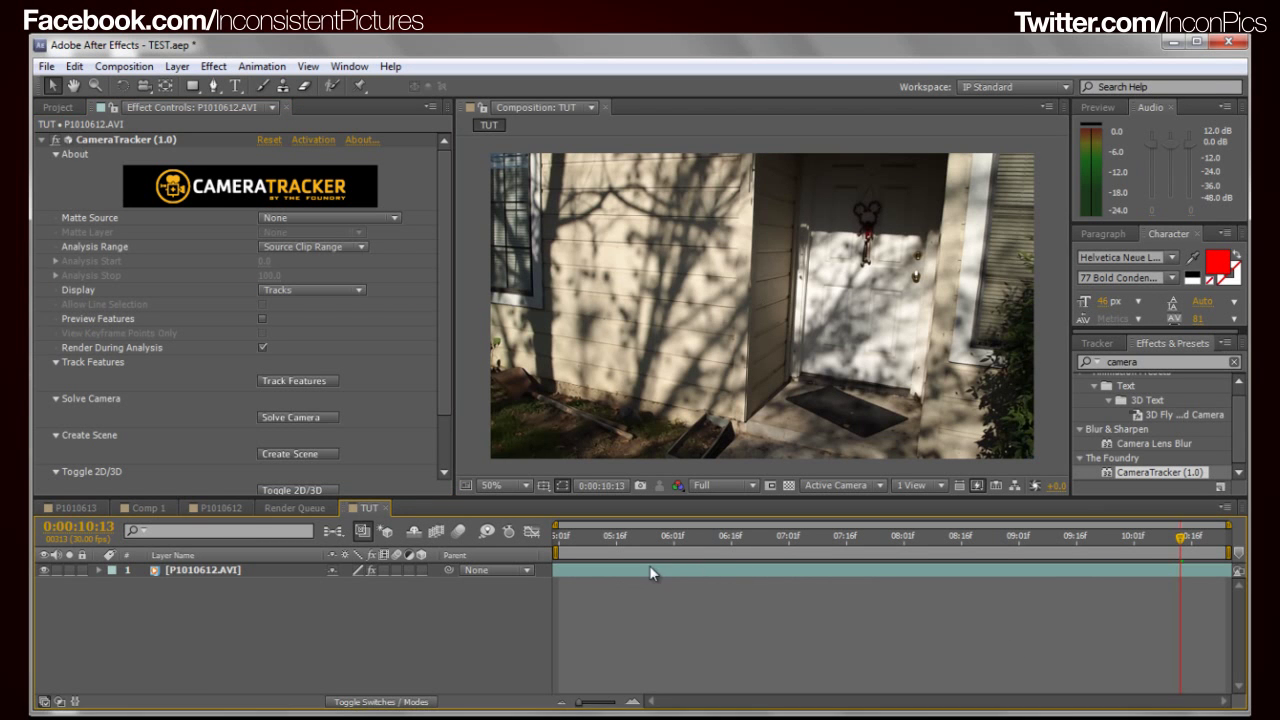
{"action": "left_click", "coordinate": [557, 537]}
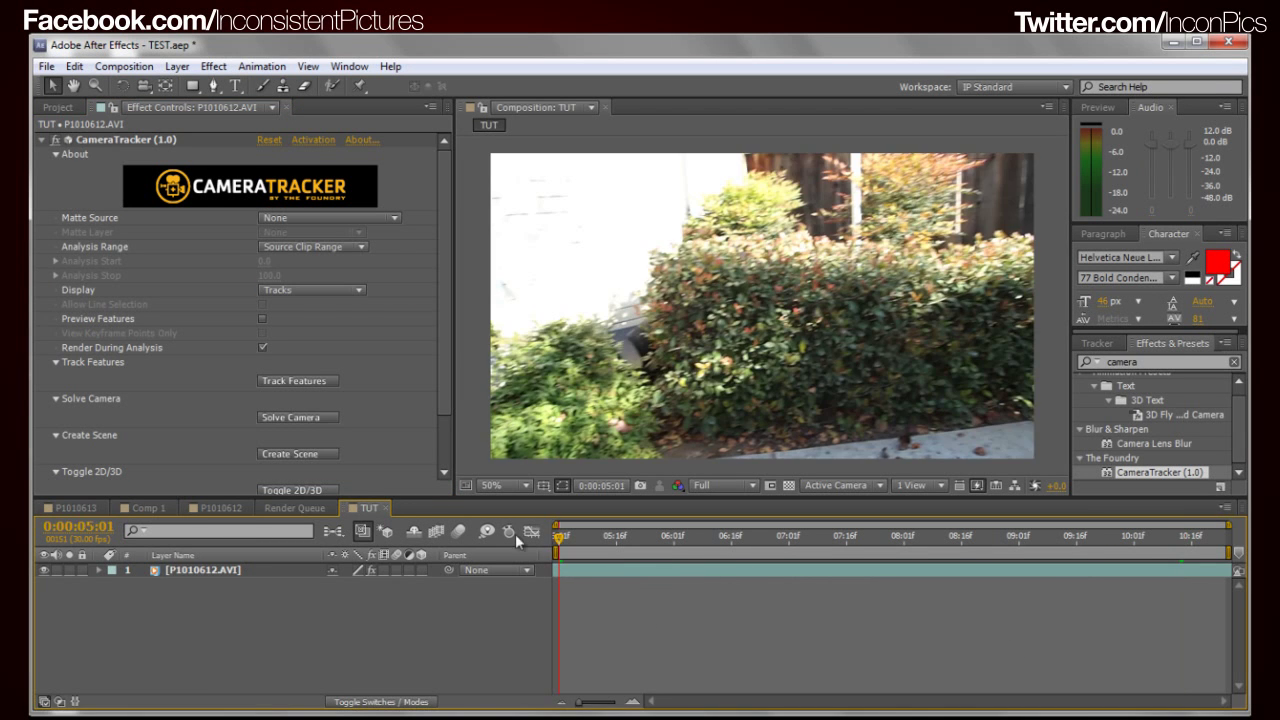
{"action": "left_click", "coordinate": [574, 573]}
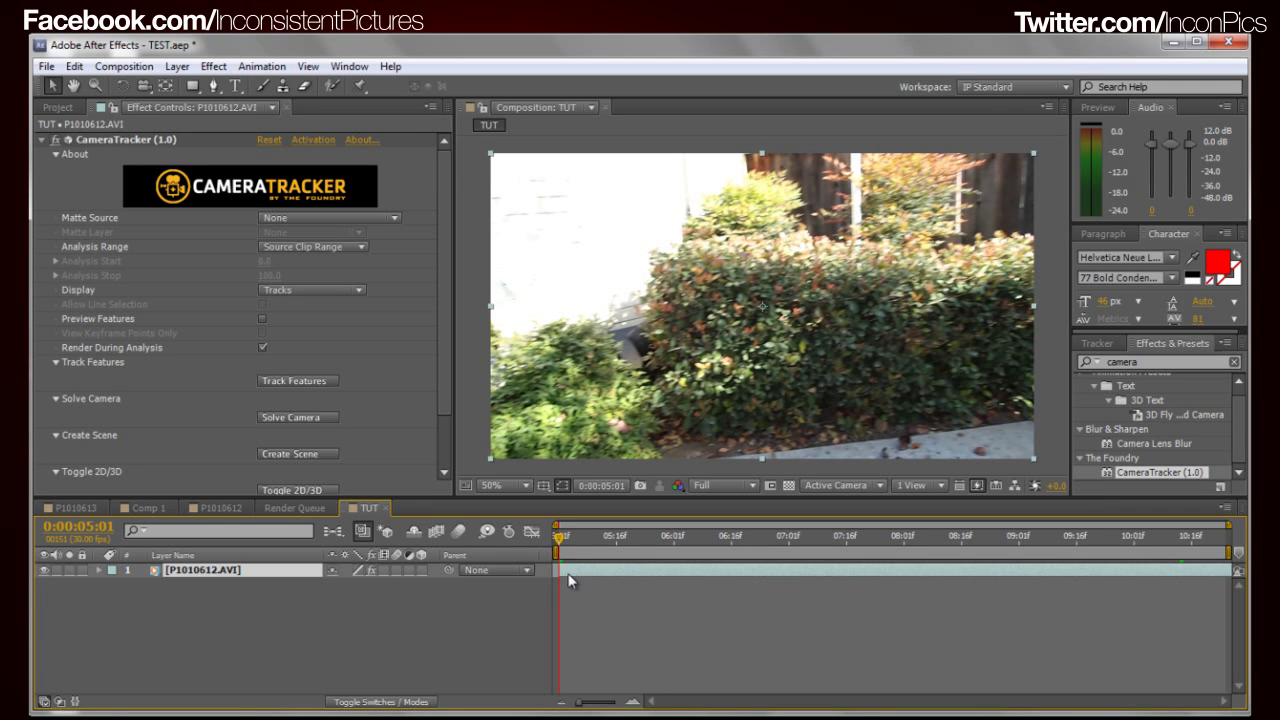
{"action": "key", "text": "End"}
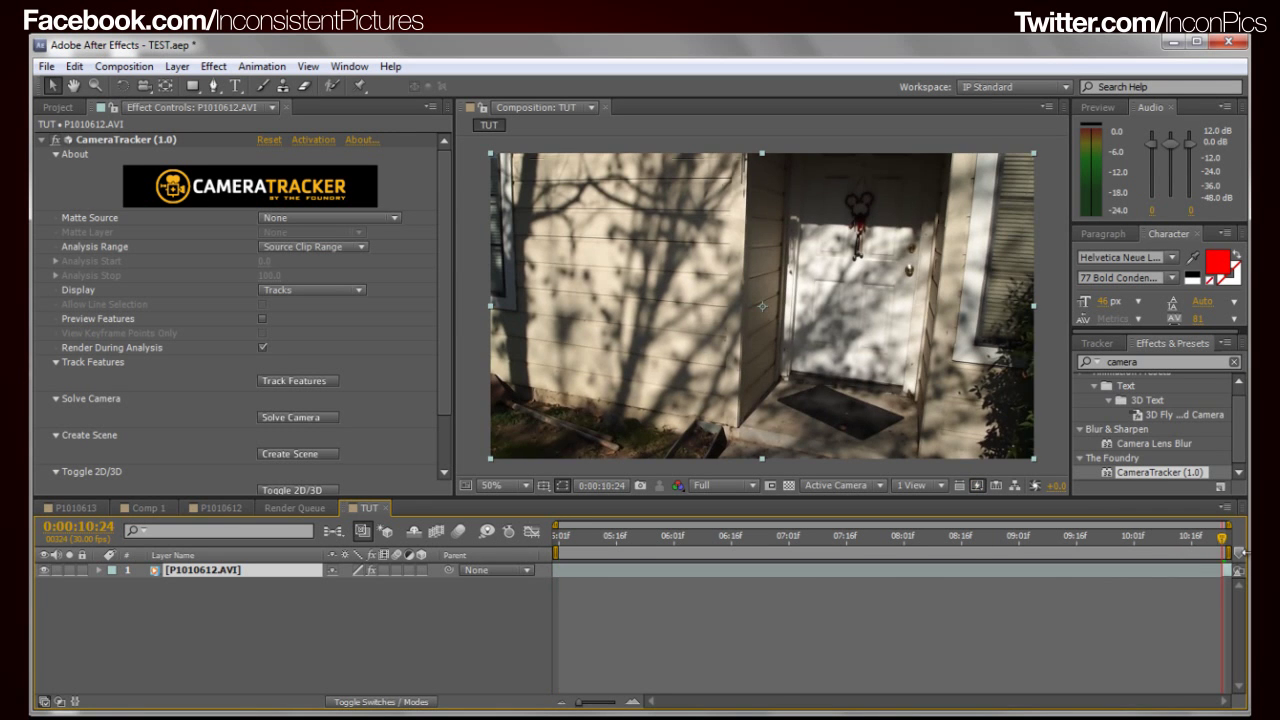
{"action": "left_click", "coordinate": [1216, 580]}
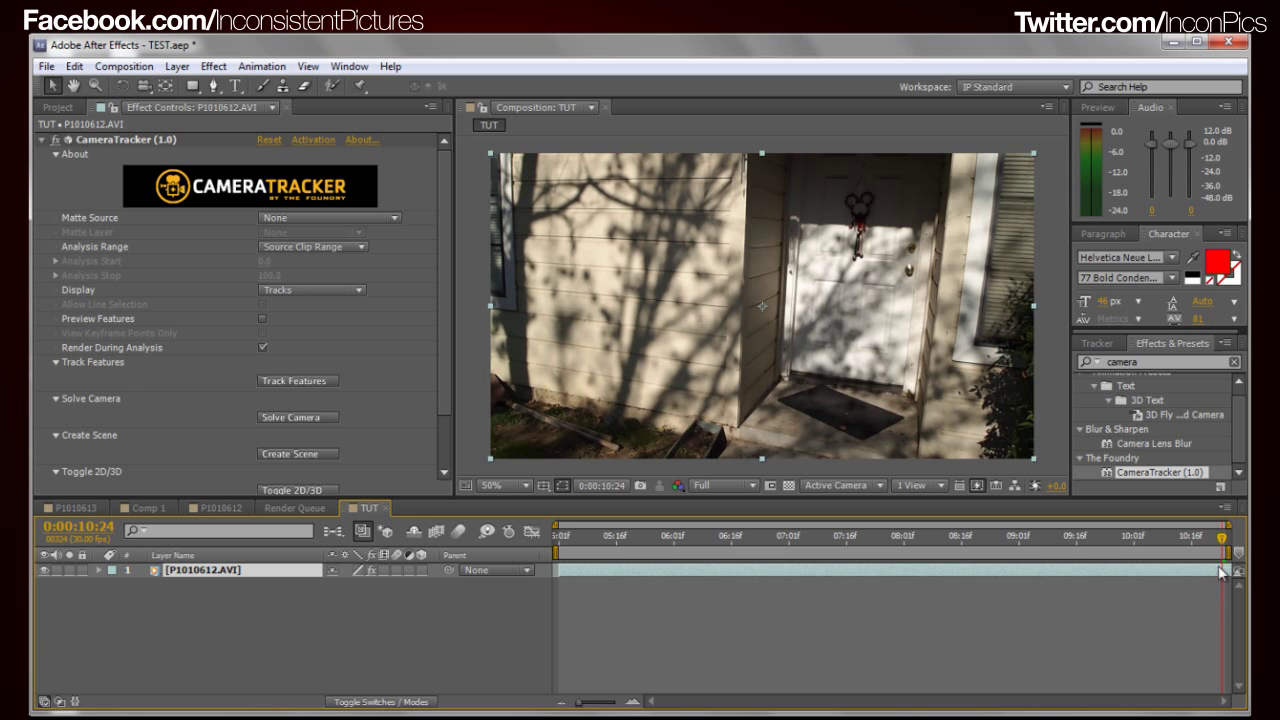
{"action": "left_click", "coordinate": [1154, 646]}
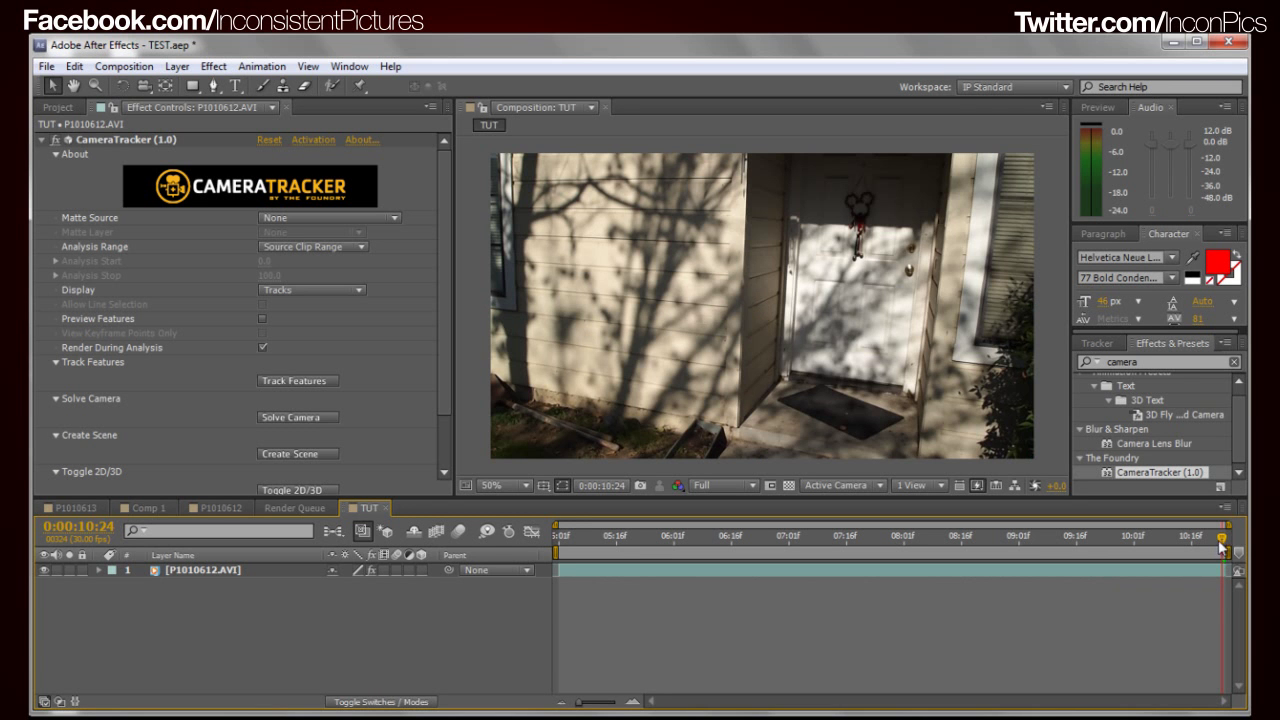
Step: Return to the start of the composition at 0:00:05:01 and save the project
{"action": "left_click_drag", "start_coordinate": [1224, 540], "coordinate": [497, 534]}
{"action": "key", "text": "ctrl+s"}
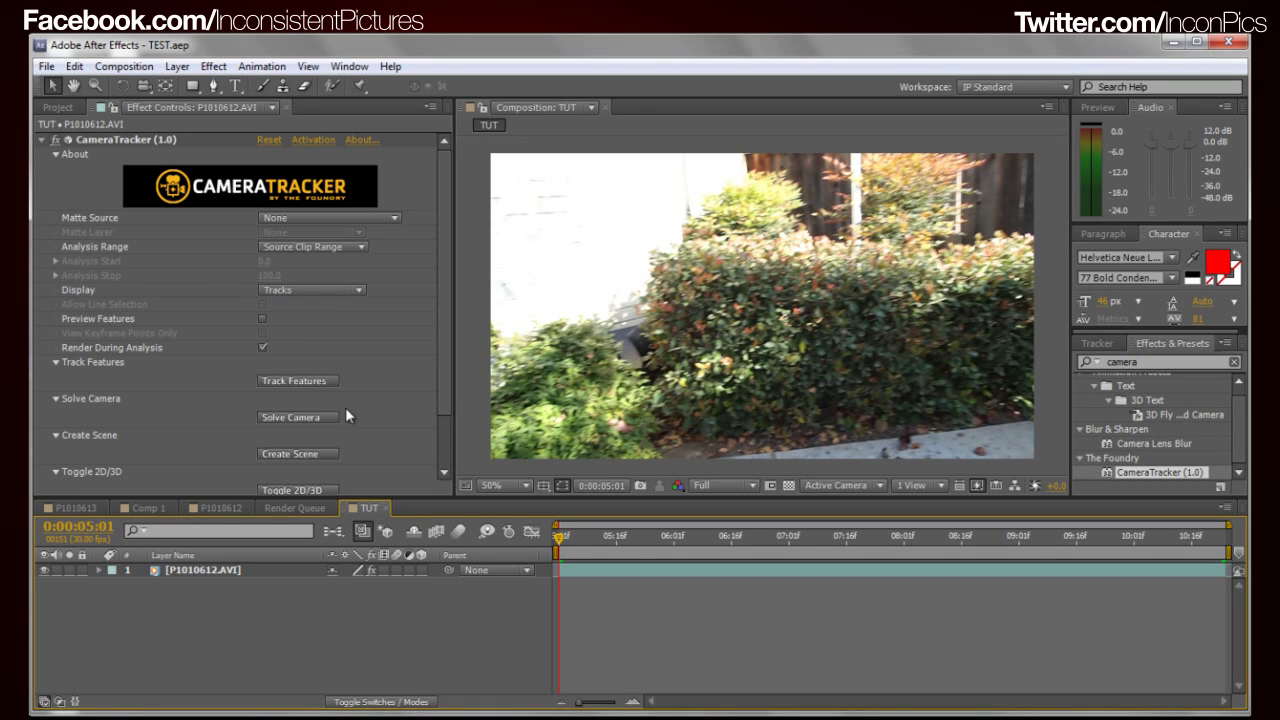
{"action": "left_click", "coordinate": [288, 292]}
{"action": "left_click", "coordinate": [406, 288]}
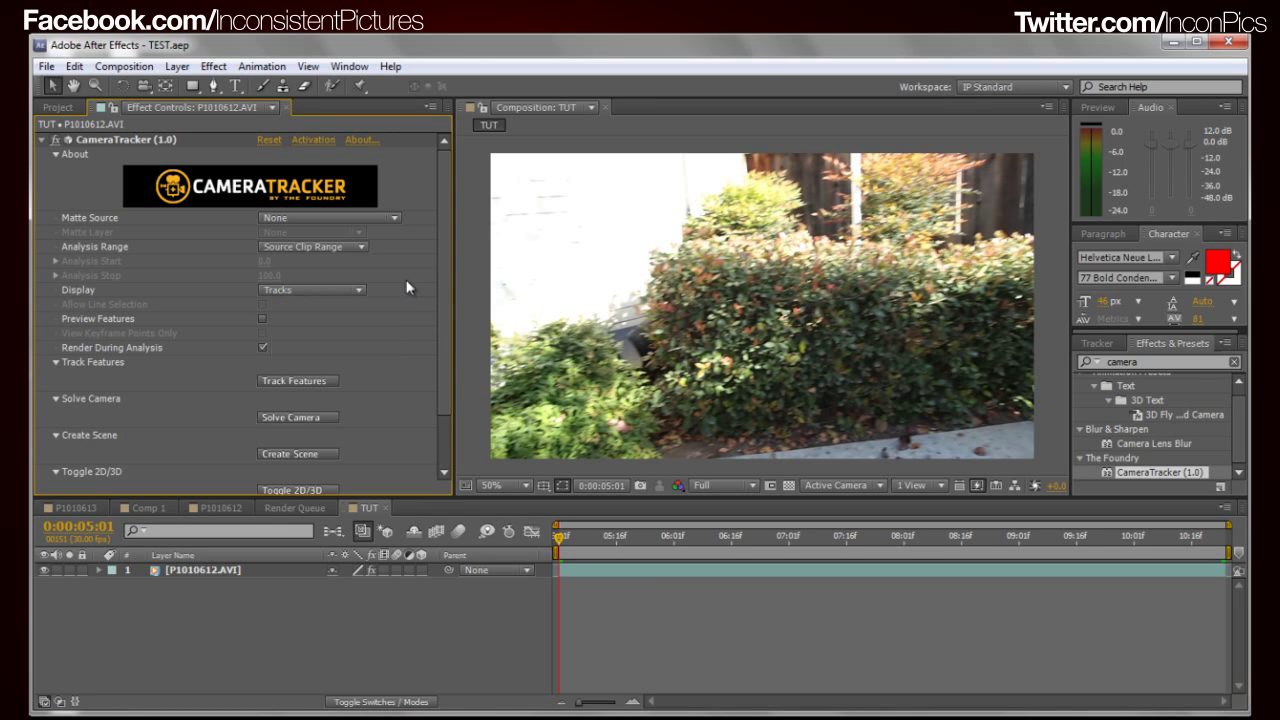
Step: Track the clip's features with CameraTracker and solve the camera
{"action": "left_click", "coordinate": [310, 381]}
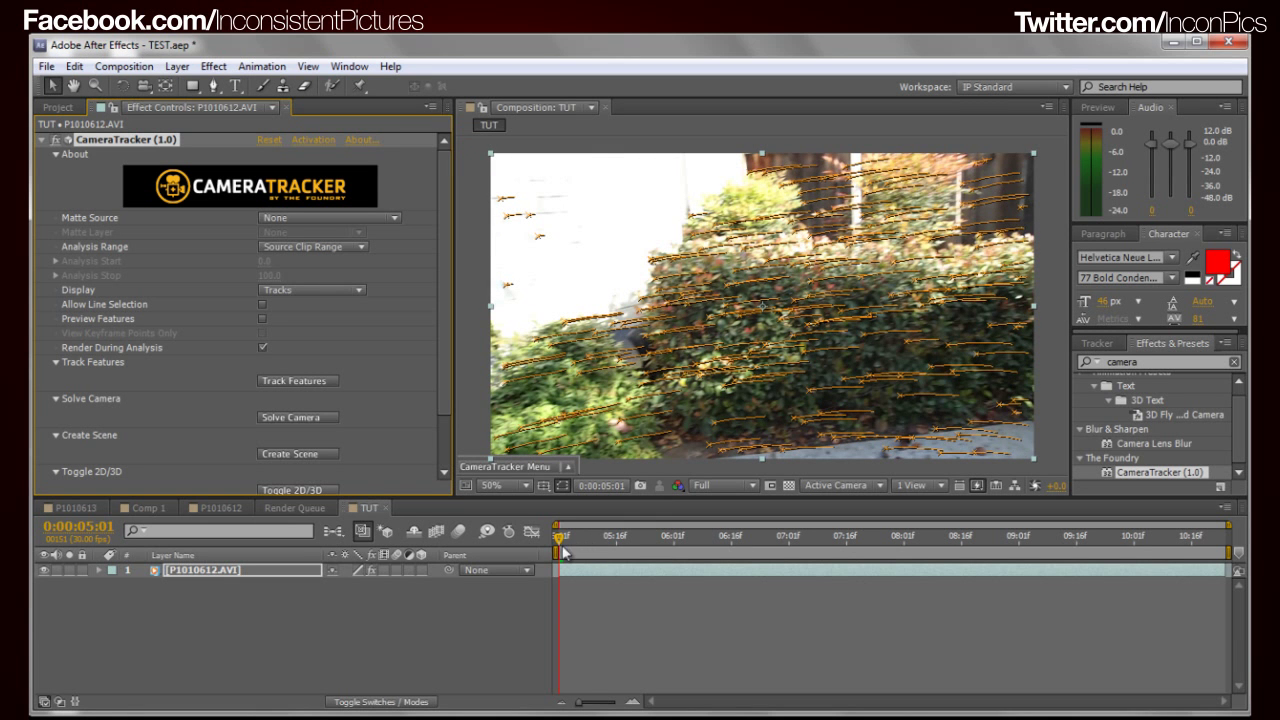
{"action": "left_click", "coordinate": [300, 422]}
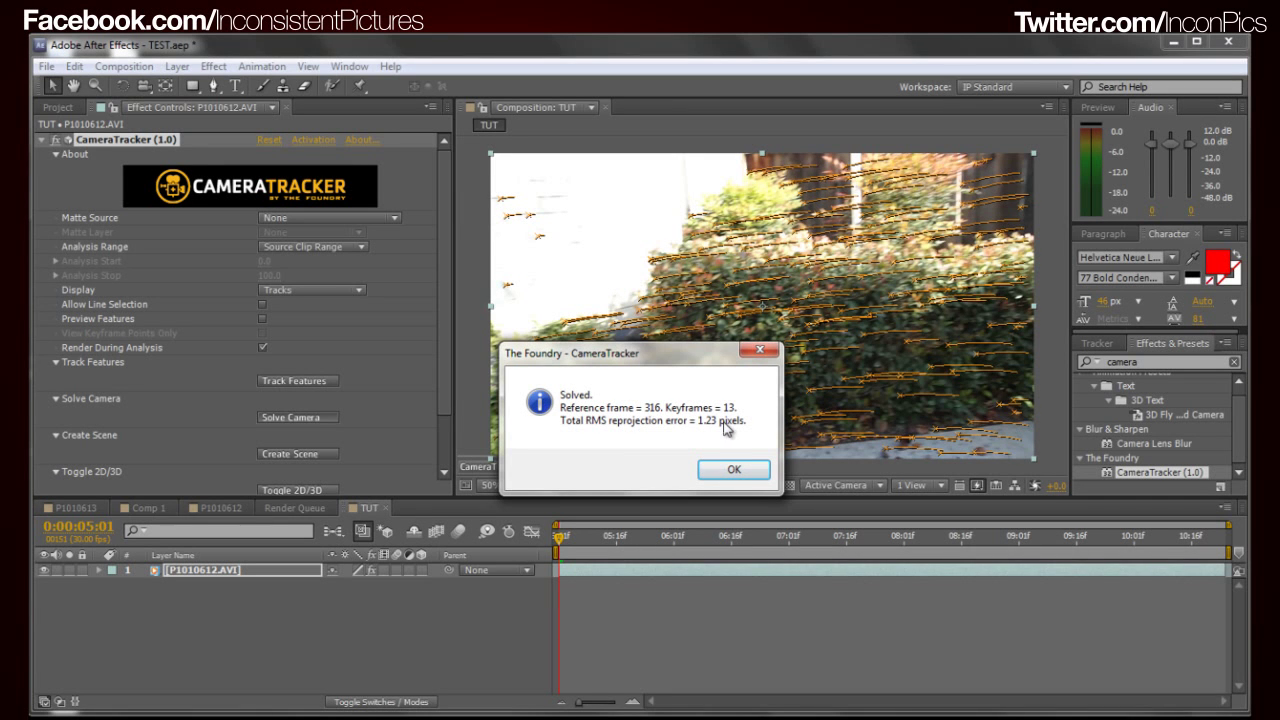
{"action": "left_click", "coordinate": [734, 469]}
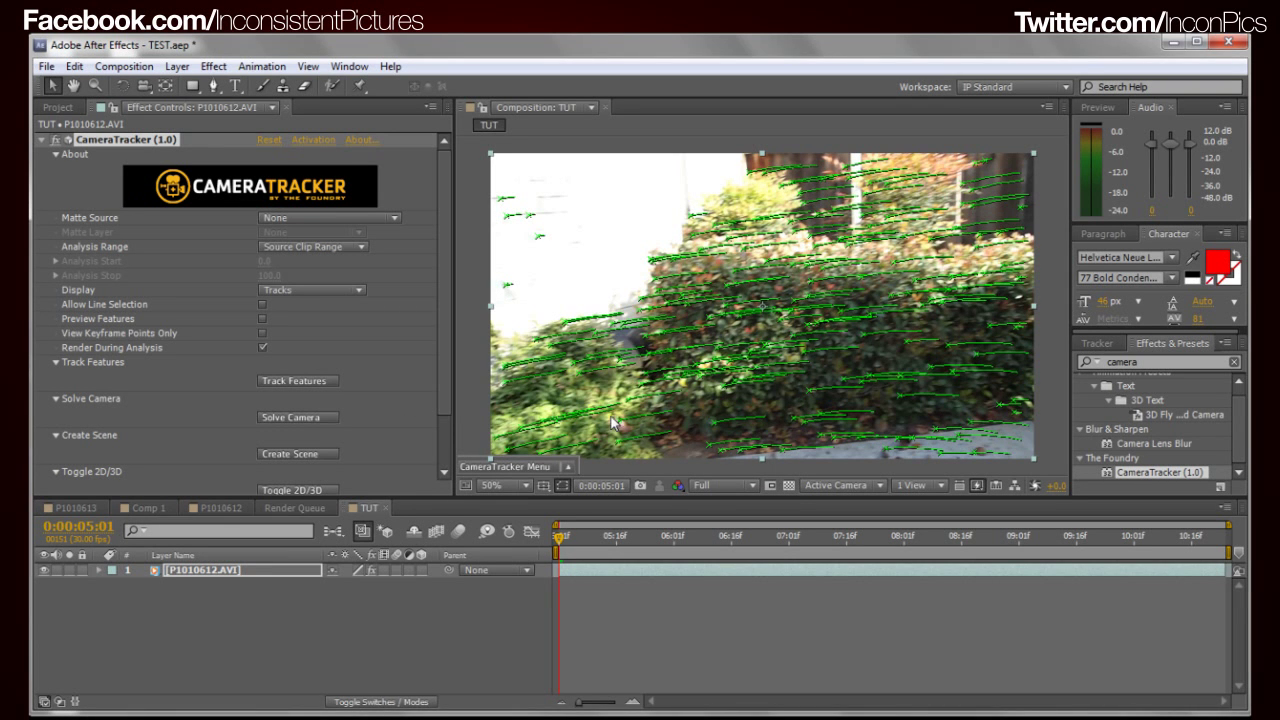
Step: Scrub through the solved clip to examine the track points for rejected tracks
{"action": "left_click_drag", "start_coordinate": [562, 543], "coordinate": [777, 548]}
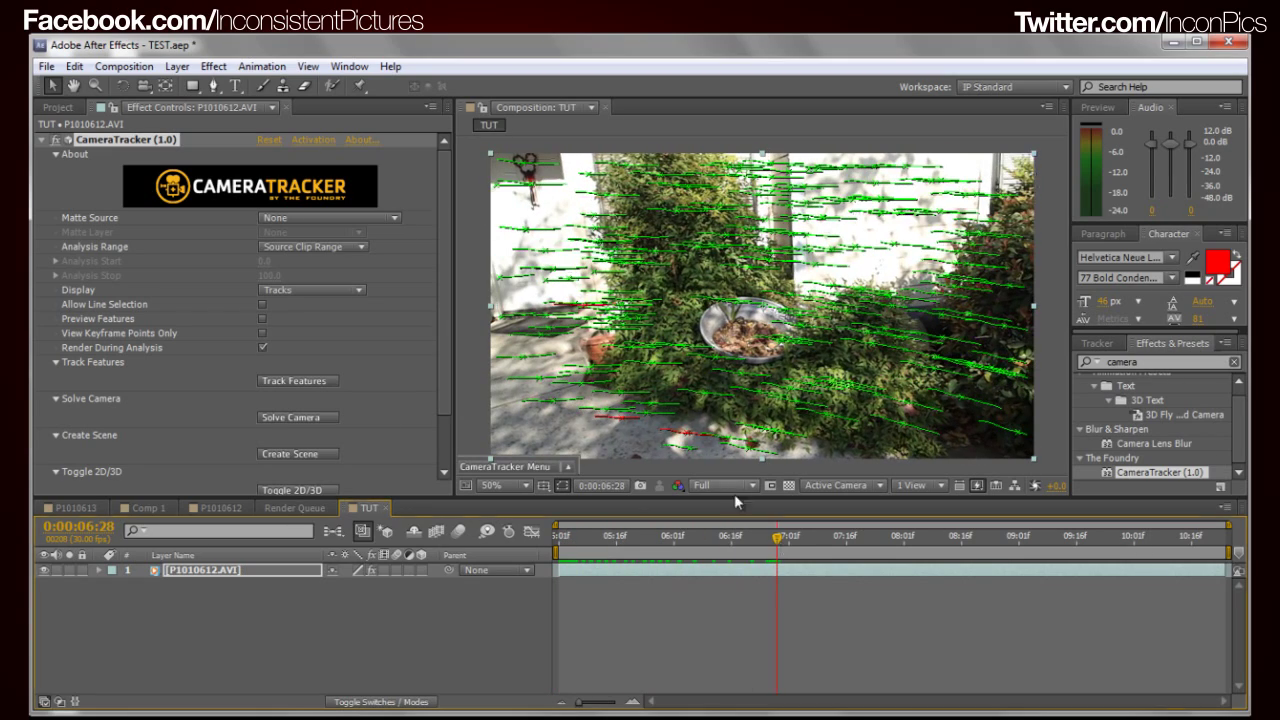
{"action": "left_click", "coordinate": [690, 440]}
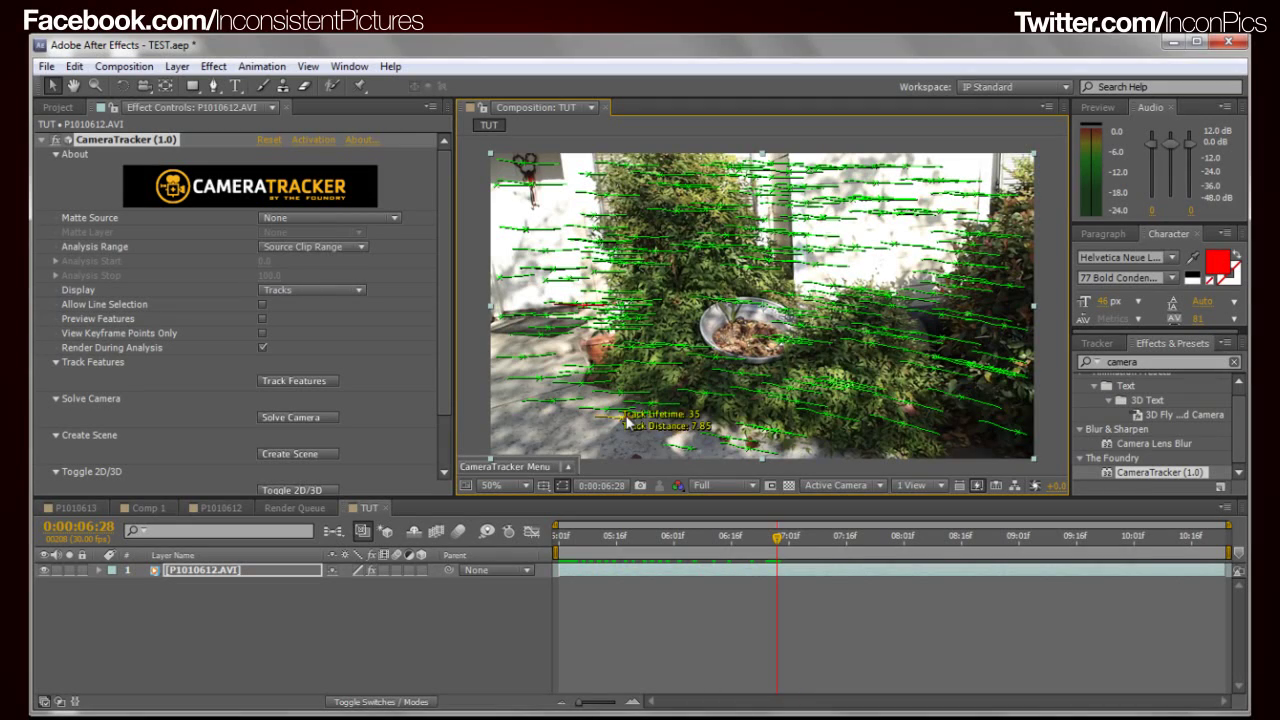
{"action": "left_click_drag", "start_coordinate": [777, 541], "coordinate": [1108, 553]}
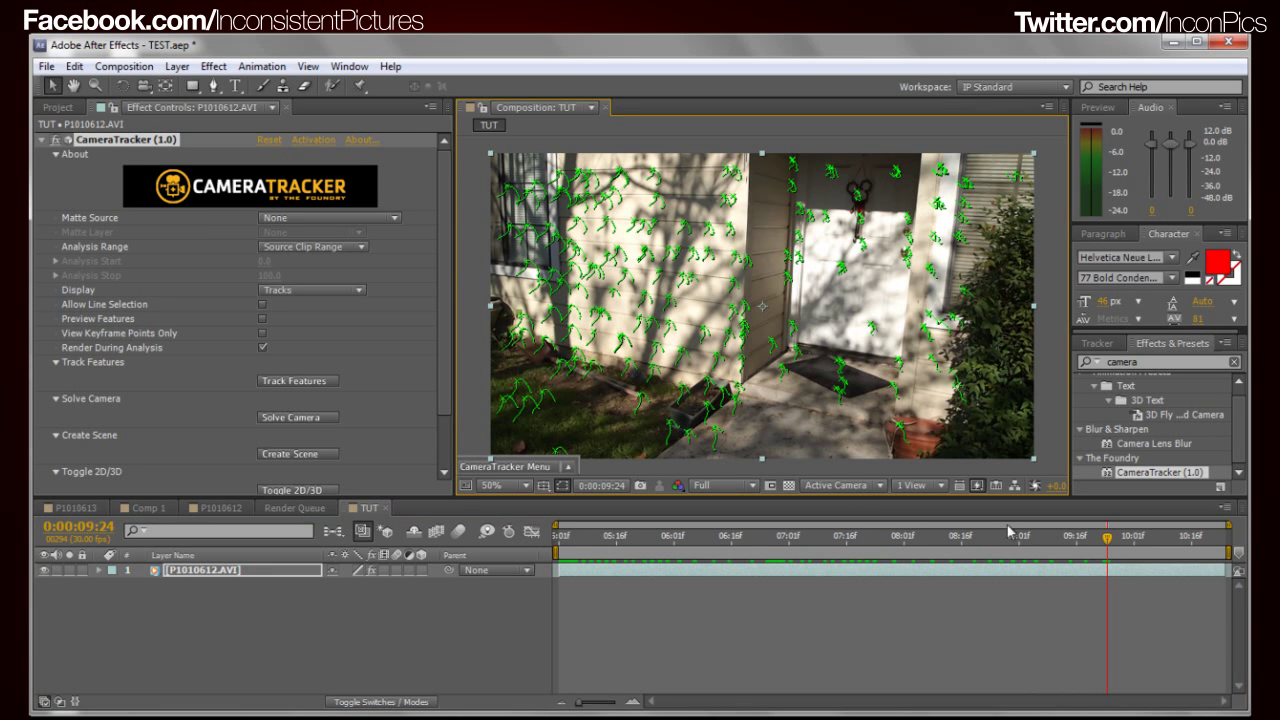
{"action": "left_click_drag", "start_coordinate": [1097, 541], "coordinate": [758, 577]}
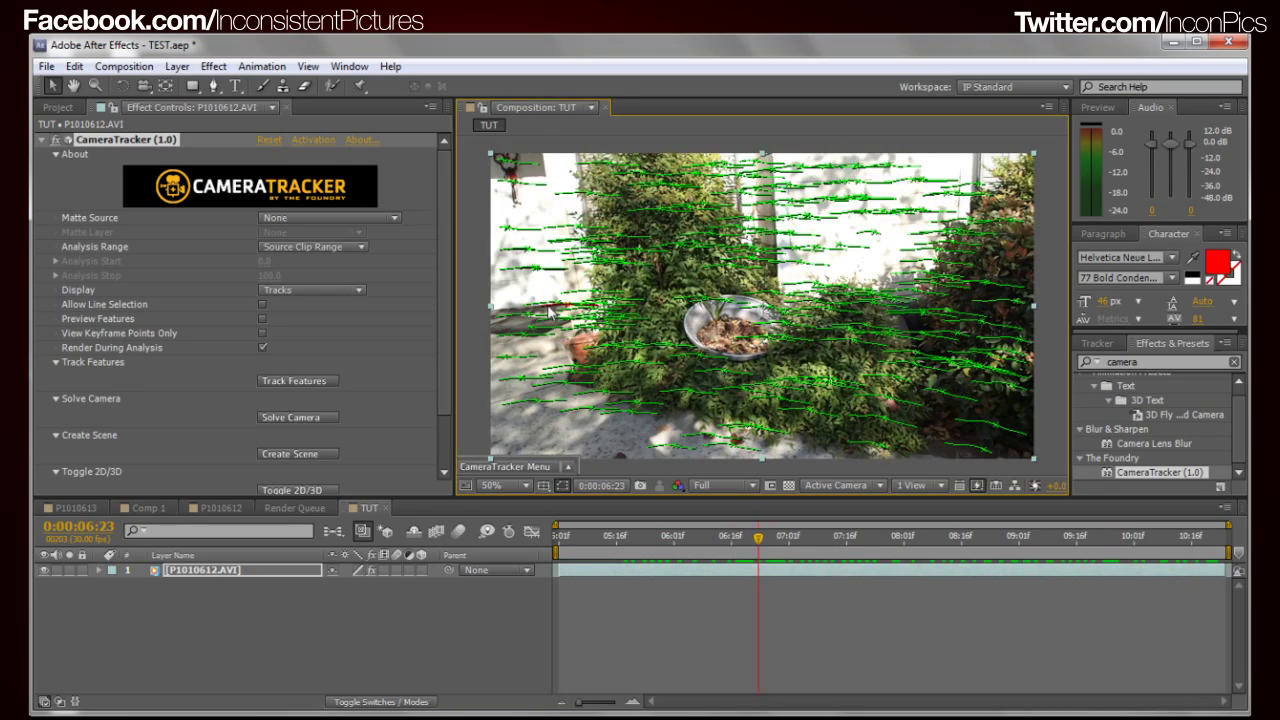
{"action": "mouse_move", "coordinate": [567, 316]}
{"action": "left_click_drag", "start_coordinate": [758, 543], "coordinate": [900, 543]}
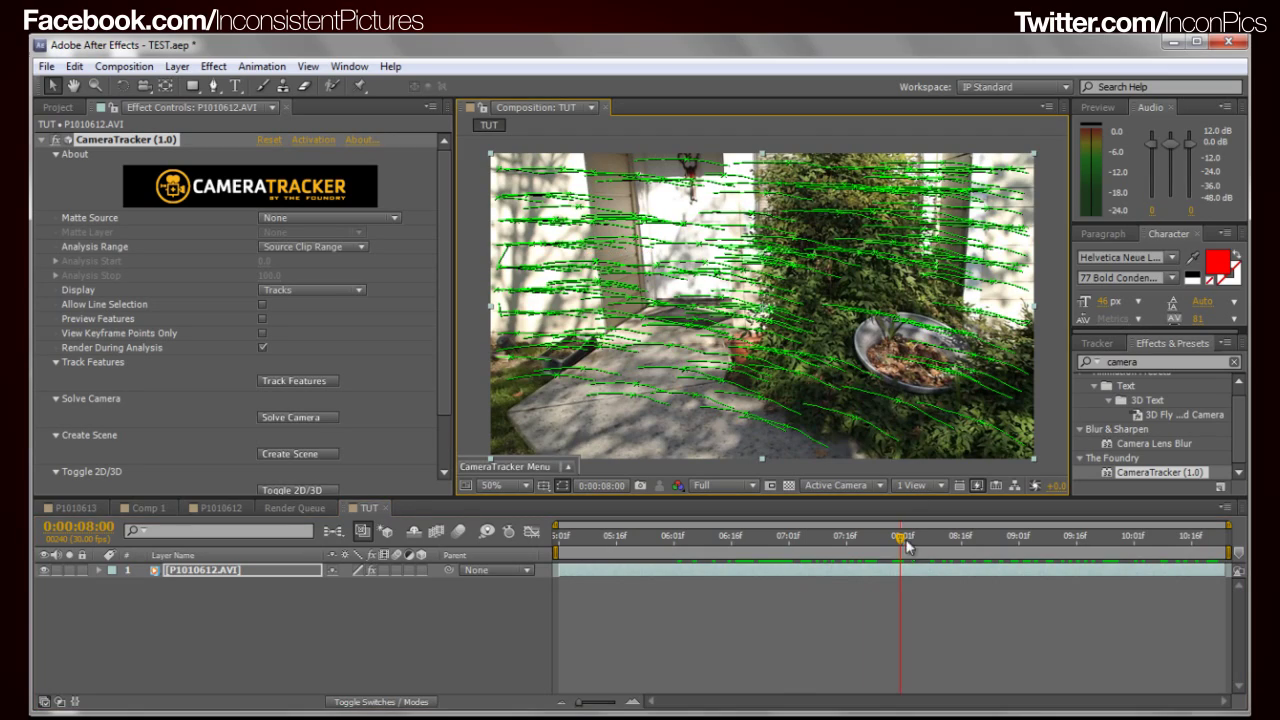
{"action": "left_click_drag", "start_coordinate": [906, 540], "coordinate": [745, 579]}
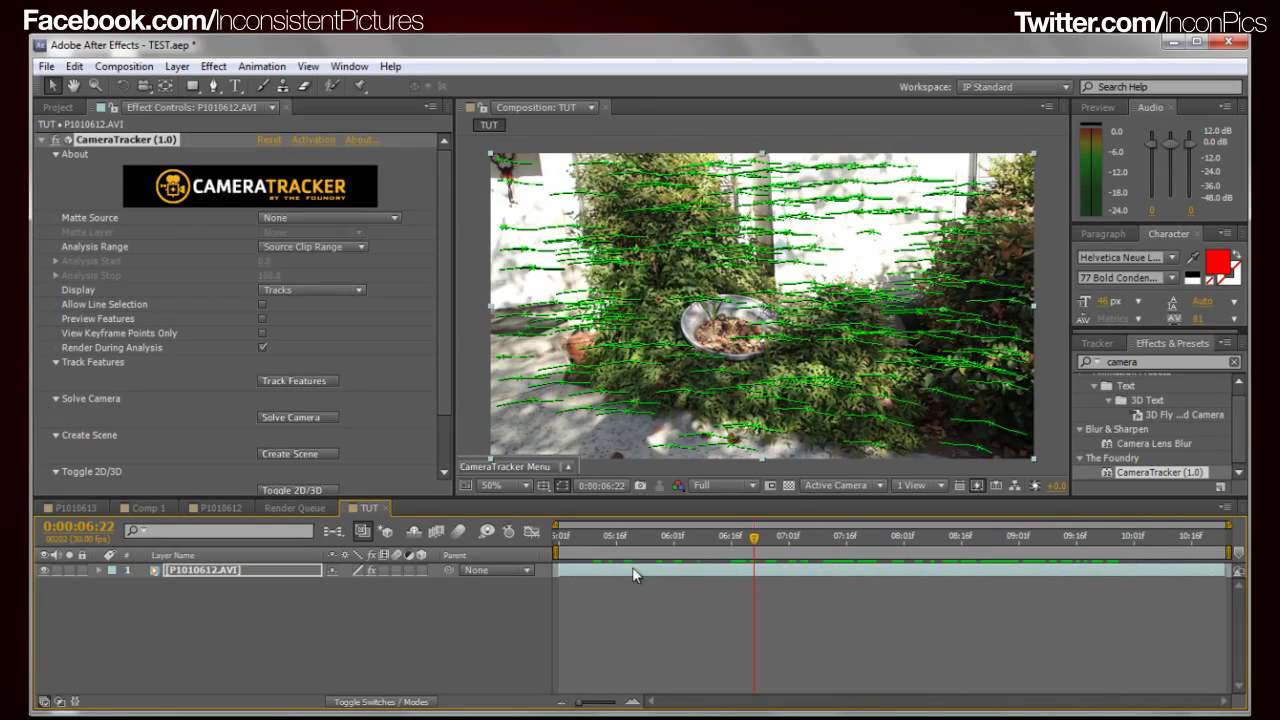
Step: Create the CameraTracker scene and check its camera and null object layers against the footage
{"action": "left_click", "coordinate": [303, 454]}
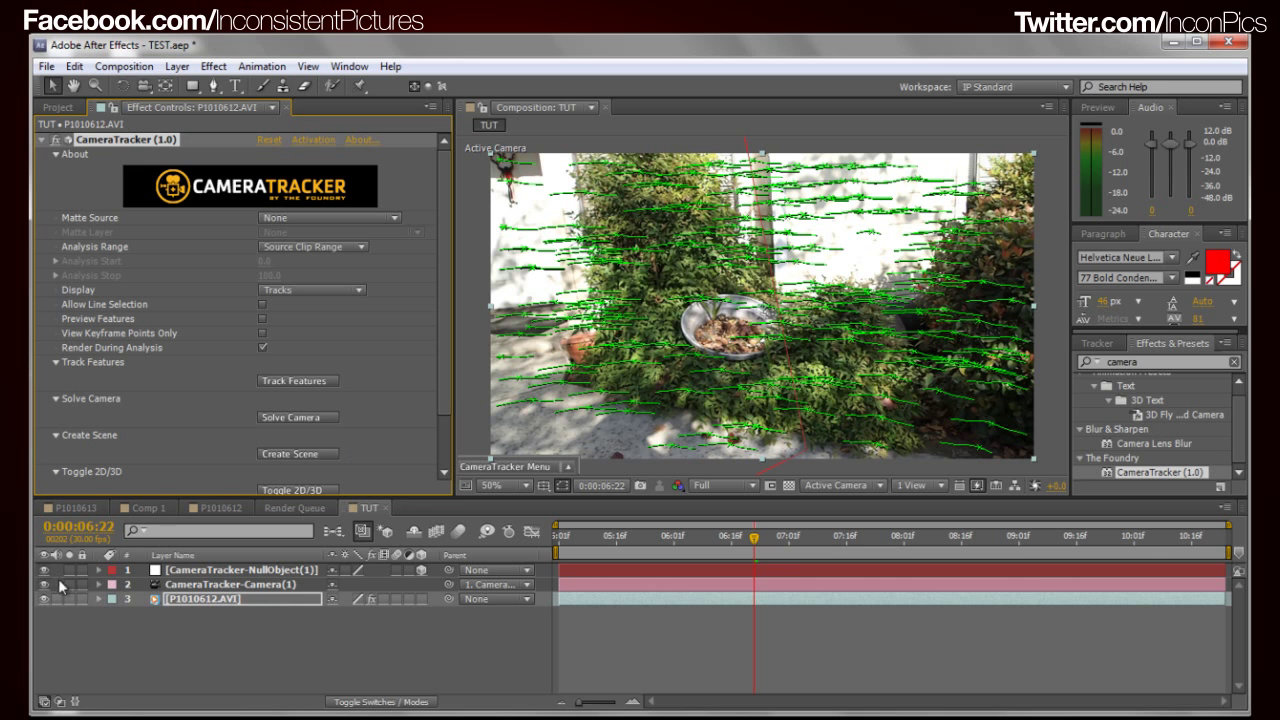
{"action": "left_click", "coordinate": [197, 587]}
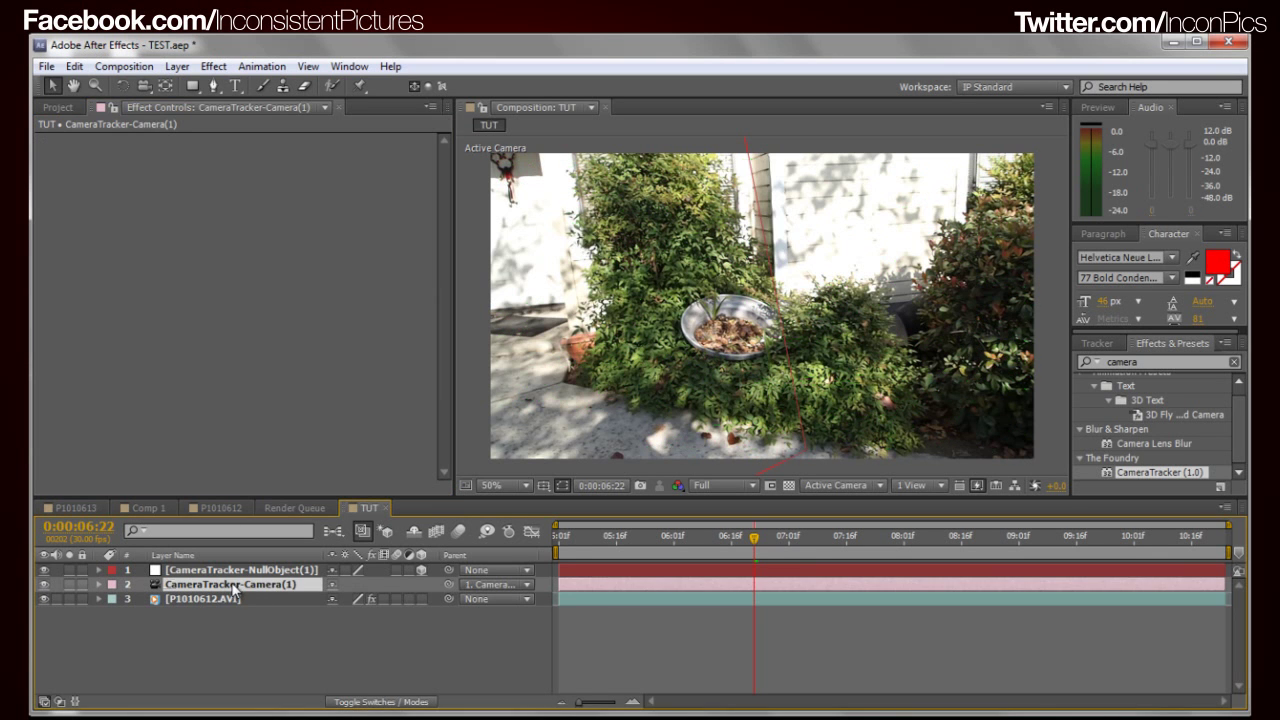
{"action": "left_click", "coordinate": [259, 572]}
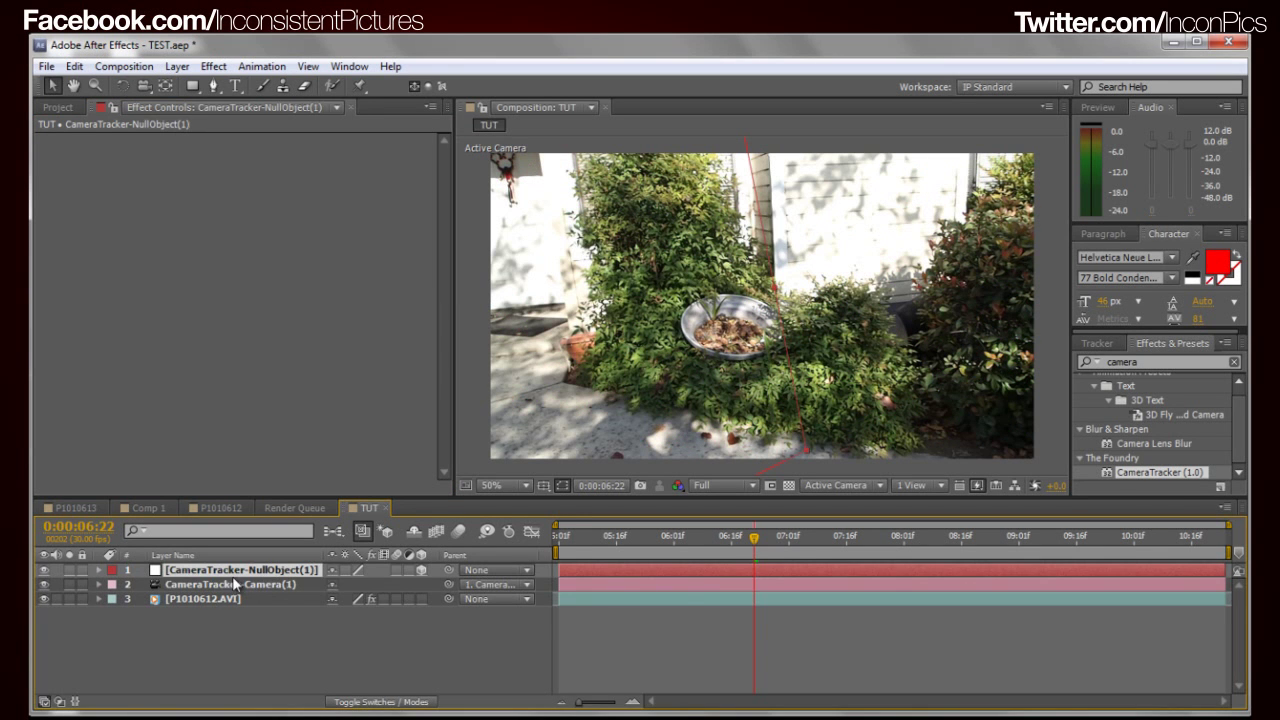
{"action": "left_click_drag", "start_coordinate": [753, 543], "coordinate": [760, 591]}
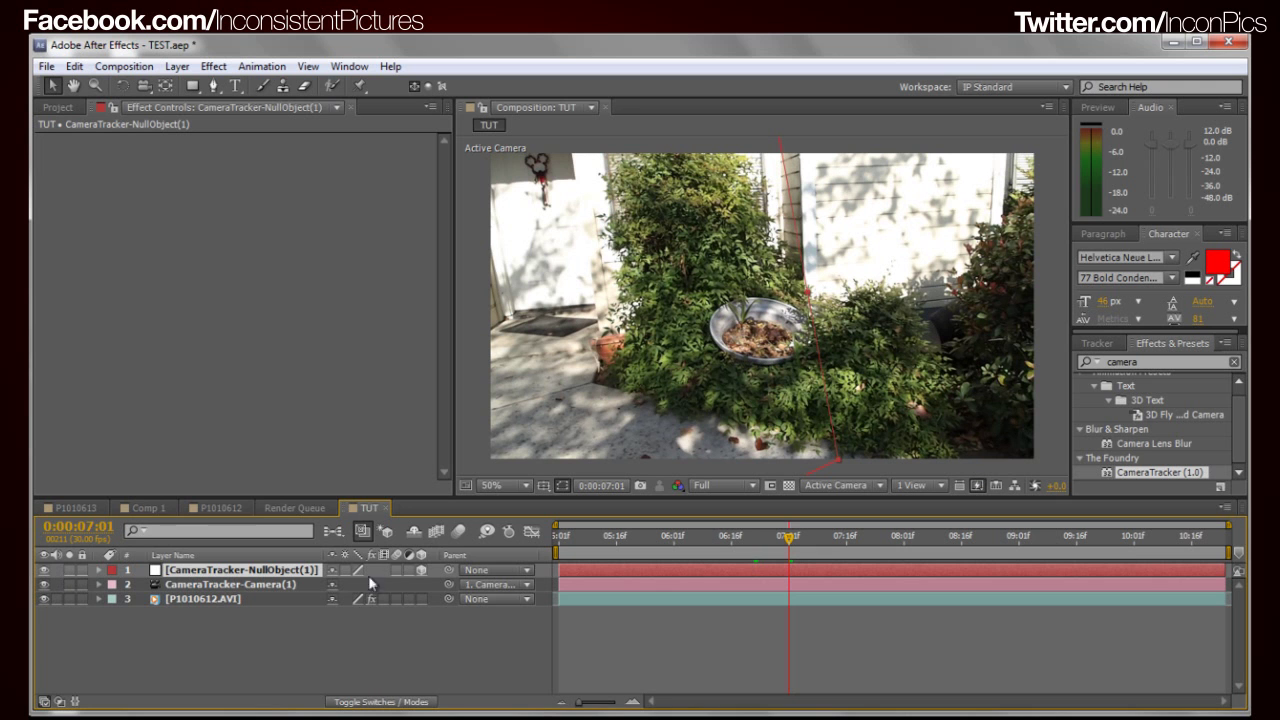
Step: Add INCON2012.png as the top layer of the TUT composition and scale it down to 42%
{"action": "left_click", "coordinate": [57, 107]}
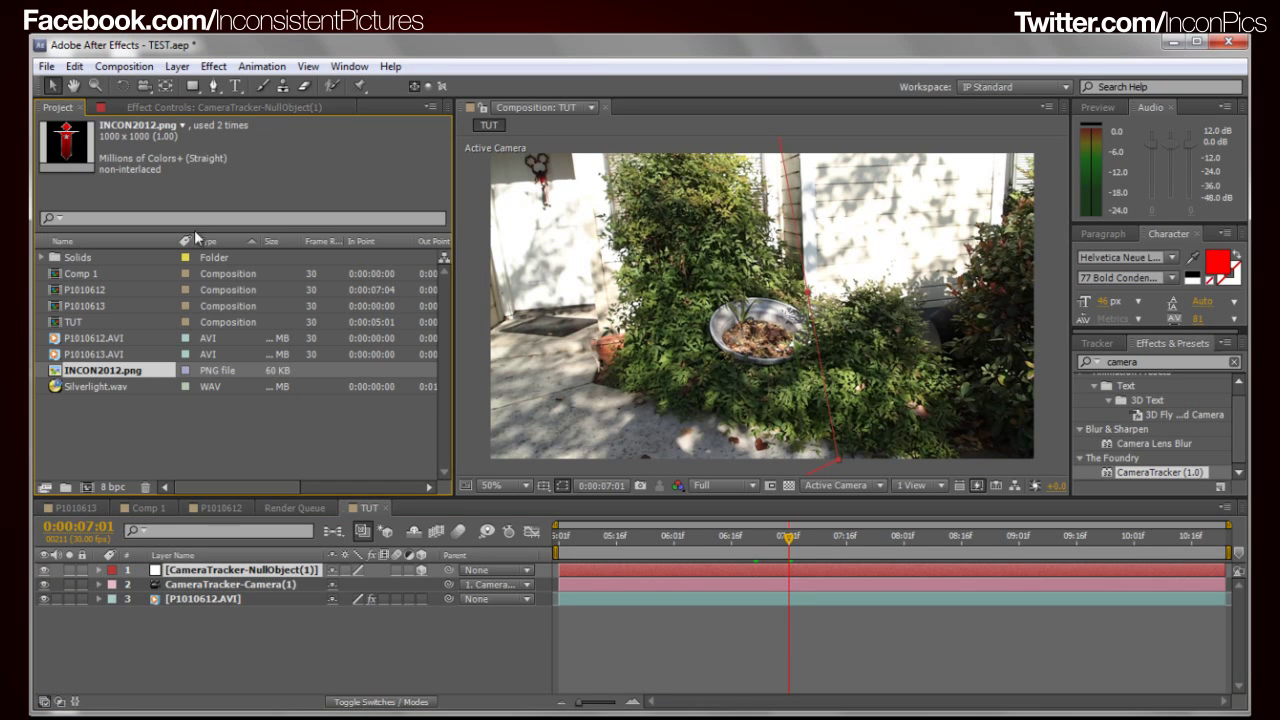
{"action": "left_click_drag", "start_coordinate": [113, 378], "coordinate": [200, 563]}
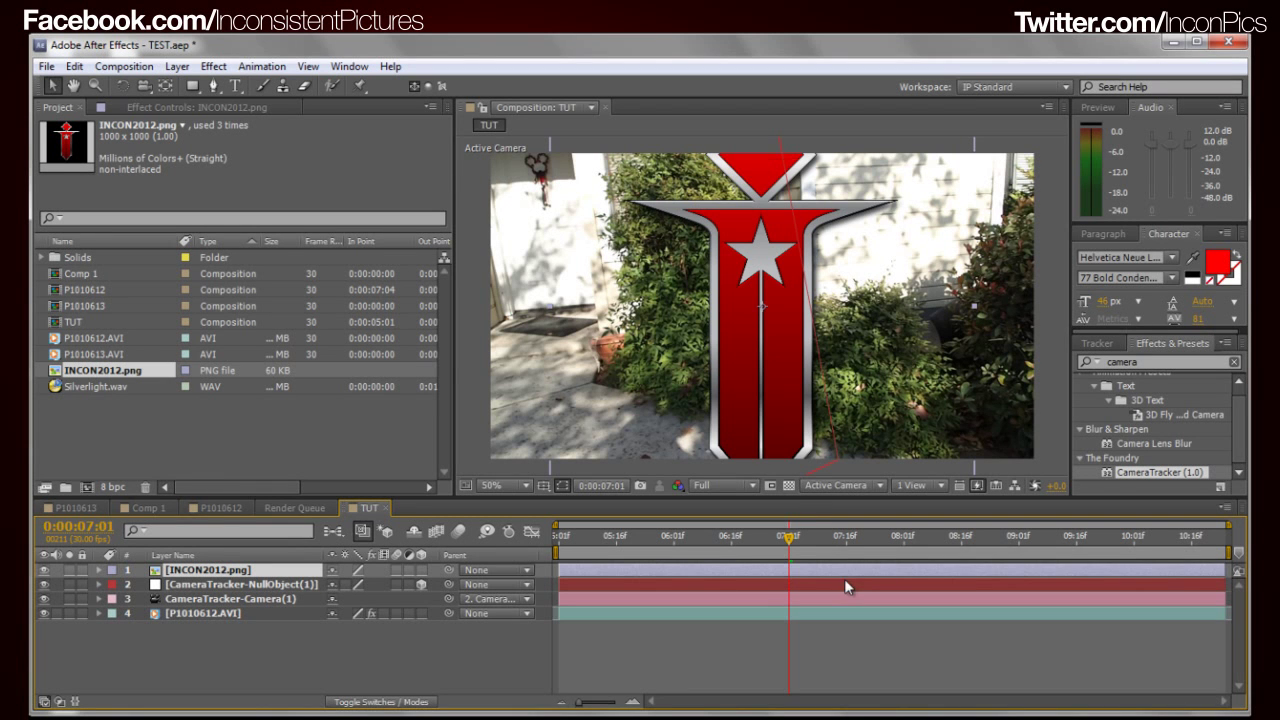
{"action": "key", "text": "s"}
{"action": "left_click_drag", "start_coordinate": [360, 592], "coordinate": [780, 585]}
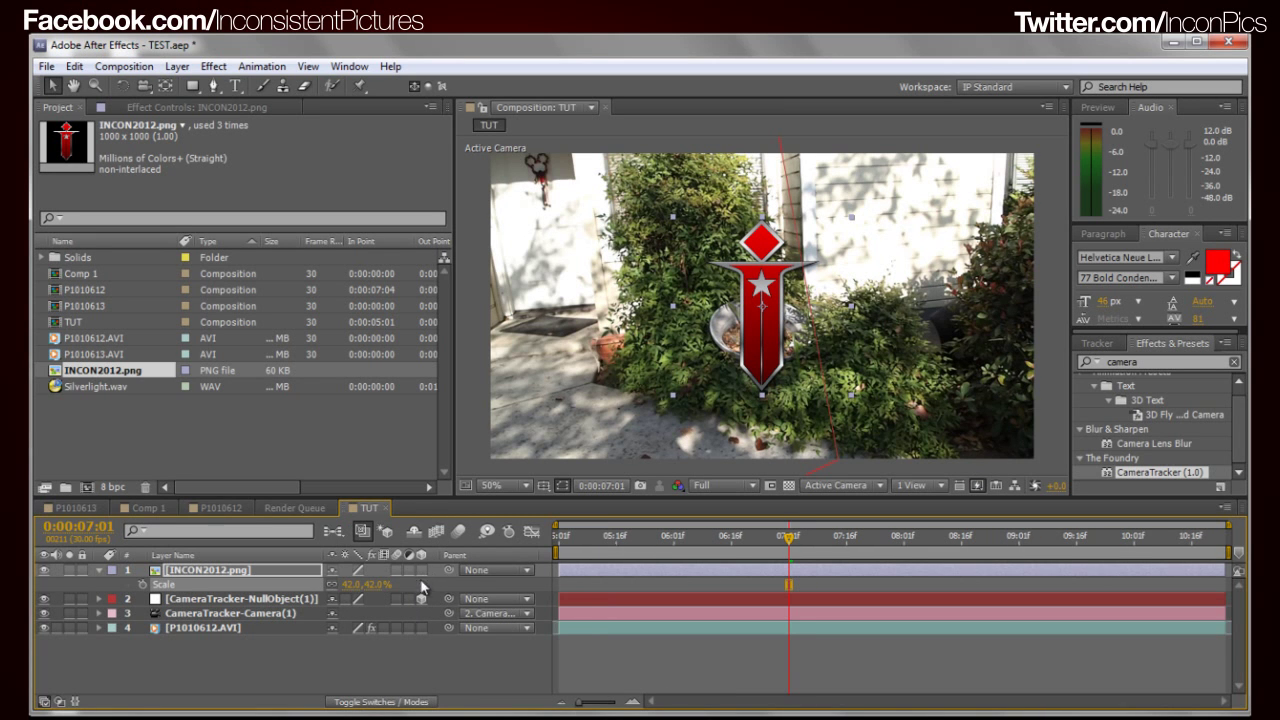
Step: Make the INCON2012.png layer 3D and set its scale to 4%
{"action": "left_click", "coordinate": [411, 702]}
{"action": "left_click", "coordinate": [421, 570]}
{"action": "scroll", "coordinate": [564, 463], "scroll_direction": "down", "scroll_amount": 2}
{"action": "scroll", "coordinate": [662, 380], "scroll_direction": "up", "scroll_amount": 1}
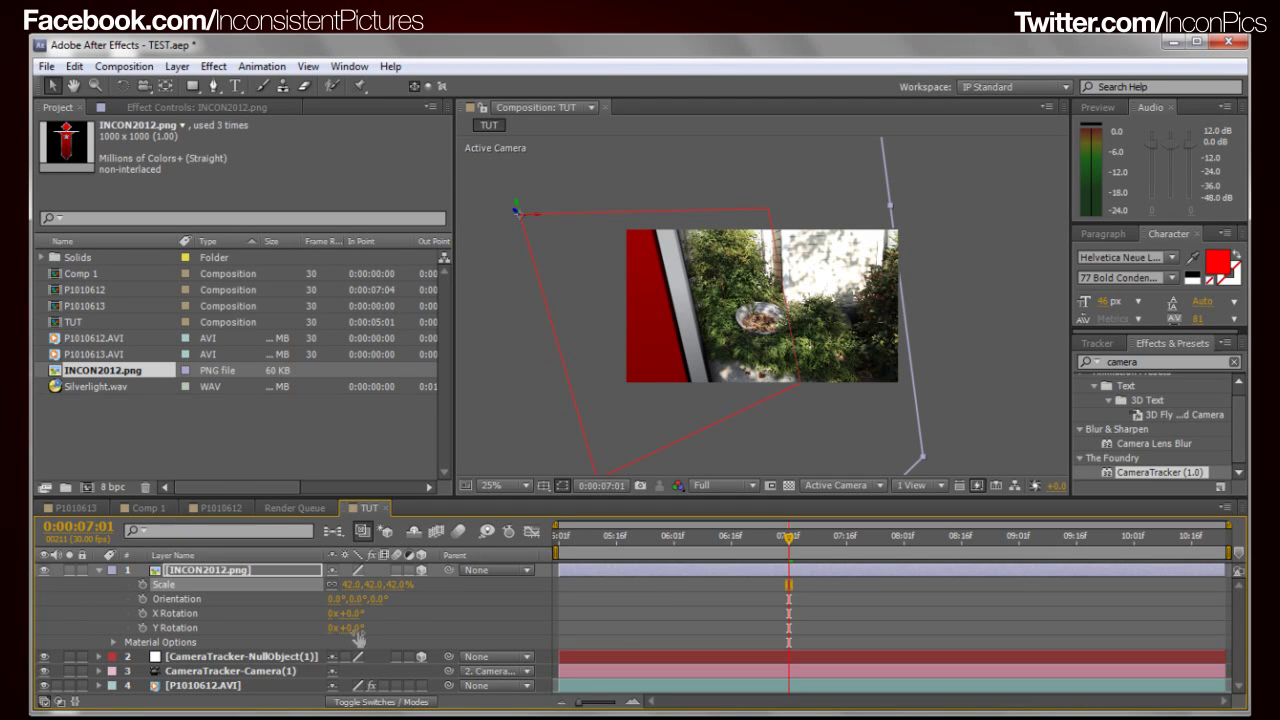
{"action": "left_click", "coordinate": [350, 584]}
{"action": "type", "text": "4"}
{"action": "key", "text": "Return"}
Step: Go to 0:00:08:29 and move the logo in front of the white door
{"action": "left_click_drag", "start_coordinate": [795, 548], "coordinate": [1012, 558]}
{"action": "left_click", "coordinate": [643, 282]}
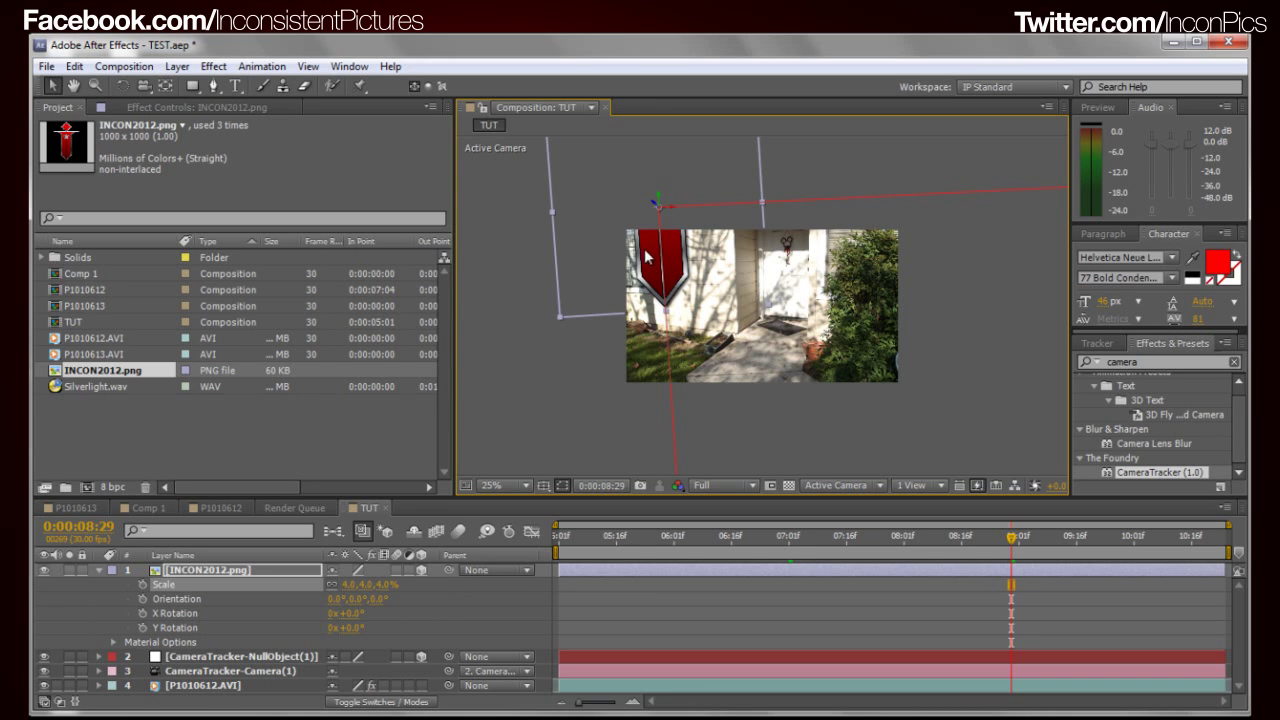
{"action": "left_click_drag", "start_coordinate": [660, 200], "coordinate": [812, 352]}
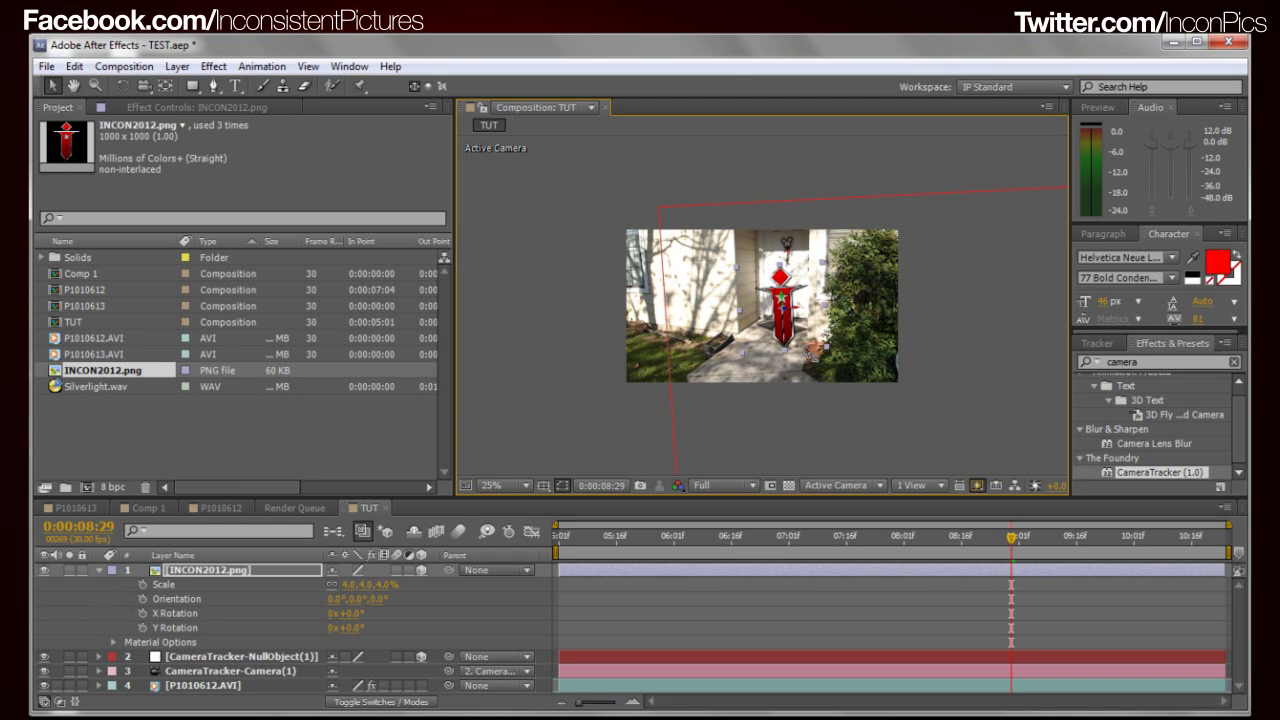
{"action": "key", "text": "period"}
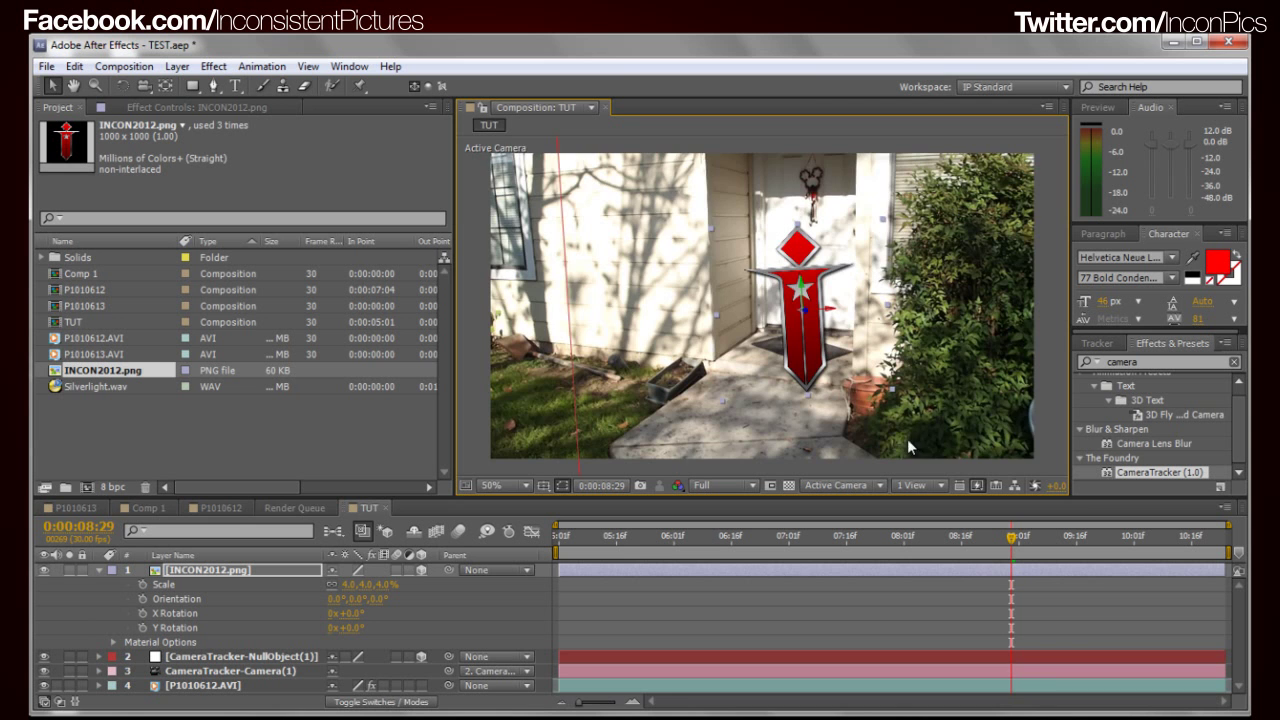
Step: Refine the logo's position in 3D space at successive frames up to 0:00:10:24 so it sits against the door
{"action": "left_click_drag", "start_coordinate": [1015, 541], "coordinate": [1057, 541]}
{"action": "left_click_drag", "start_coordinate": [884, 378], "coordinate": [1040, 470]}
{"action": "left_click_drag", "start_coordinate": [1062, 548], "coordinate": [1226, 540]}
{"action": "left_click_drag", "start_coordinate": [866, 404], "coordinate": [854, 345]}
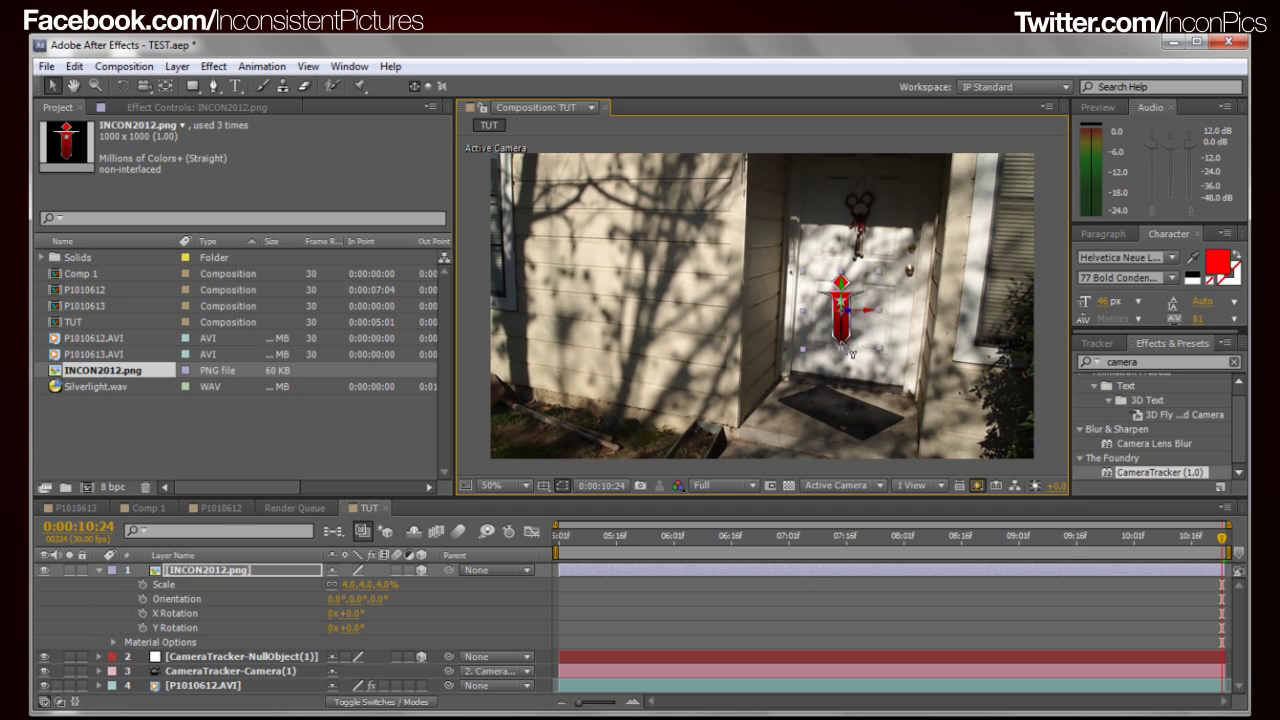
Step: Rotate the logo to a Y orientation of 14° to match the door's angle, and adjust its height on the door
{"action": "key", "text": "w"}
{"action": "left_click_drag", "start_coordinate": [840, 306], "coordinate": [846, 322]}
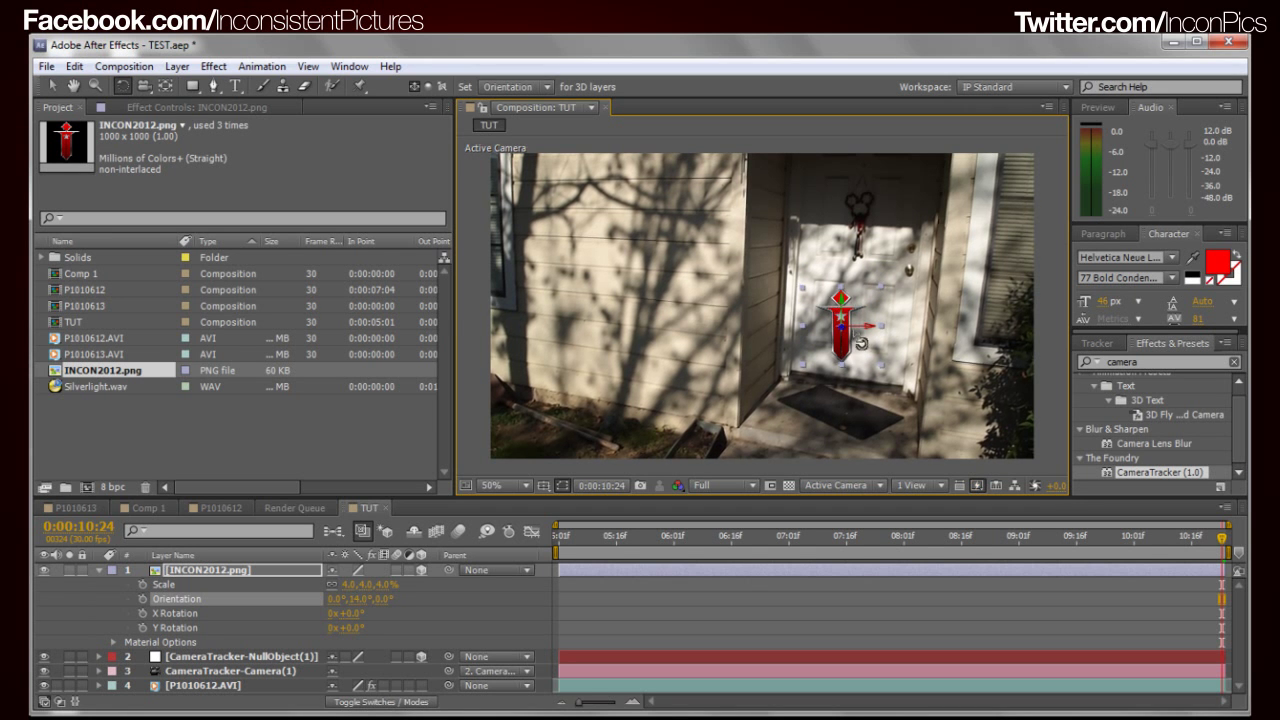
{"action": "scroll", "coordinate": [846, 322], "scroll_direction": "up", "scroll_amount": 2}
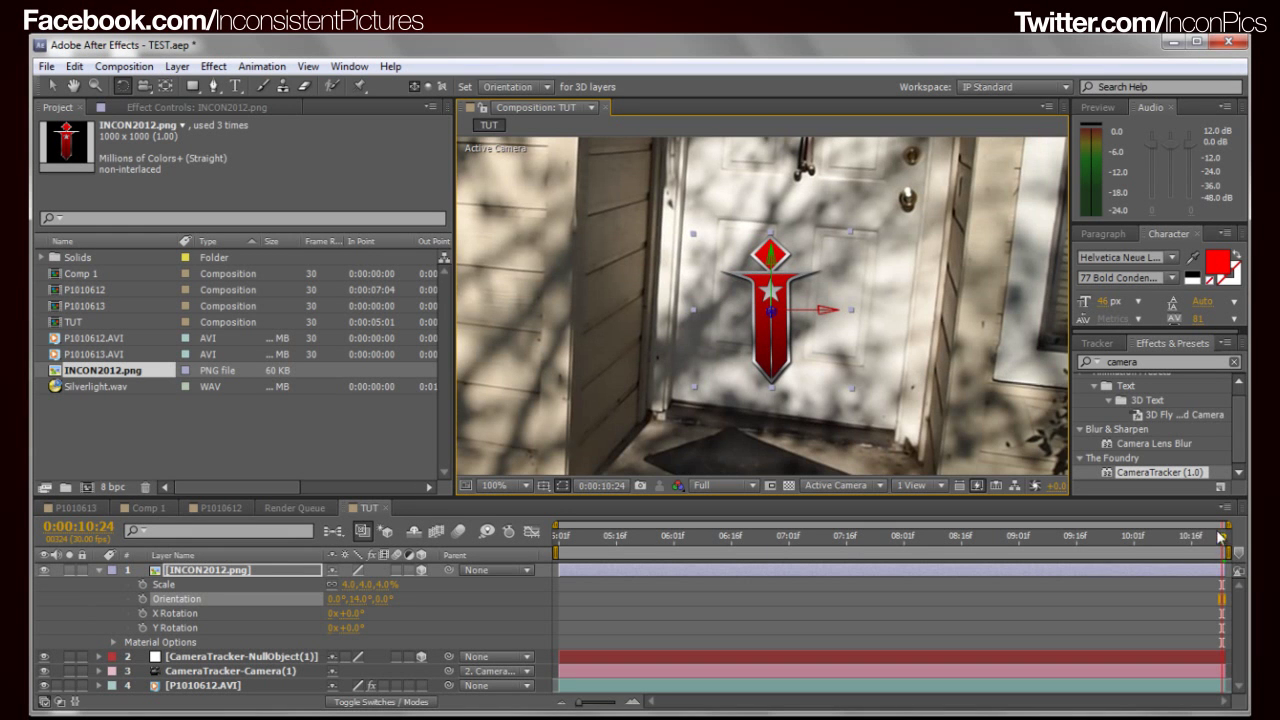
Step: At 0:00:08:01, rotate the logo to a Z orientation of about 2.7° so it aligns with the door
{"action": "left_click_drag", "start_coordinate": [1221, 540], "coordinate": [904, 540]}
{"action": "scroll", "coordinate": [779, 466], "scroll_direction": "down", "scroll_amount": 2}
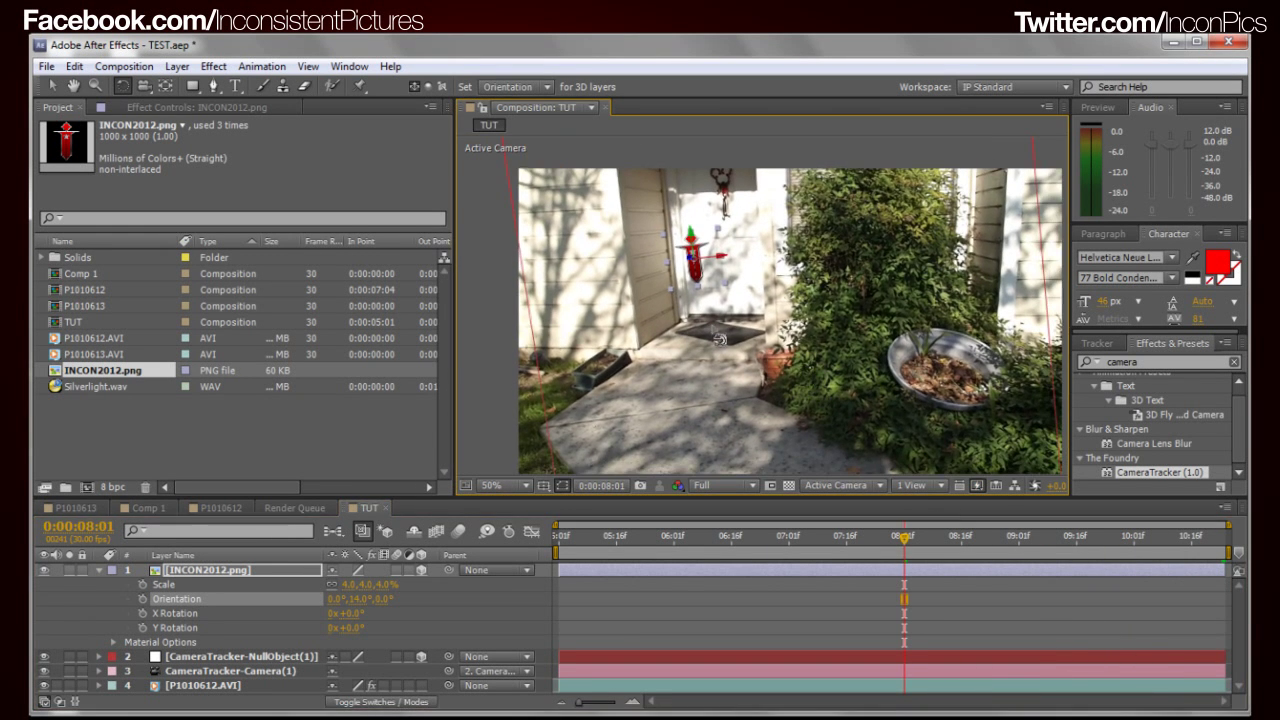
{"action": "scroll", "coordinate": [718, 278], "scroll_direction": "up", "scroll_amount": 4}
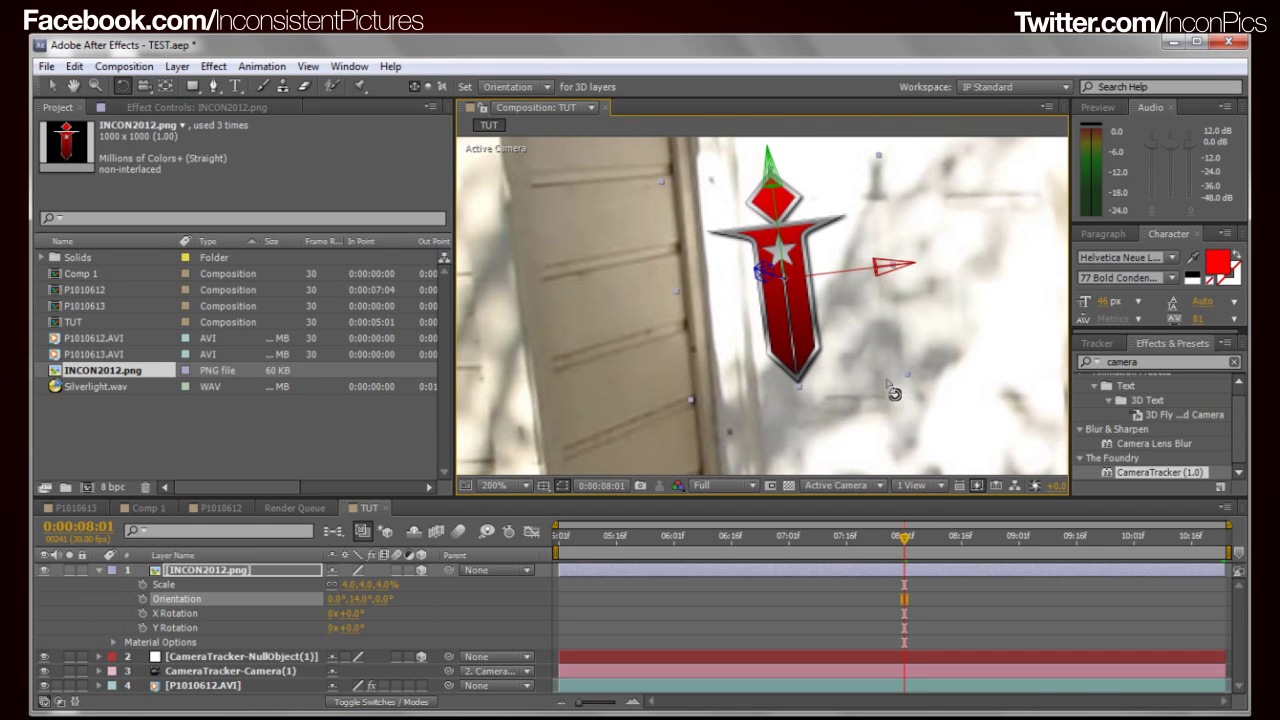
{"action": "left_click_drag", "start_coordinate": [779, 276], "coordinate": [785, 284]}
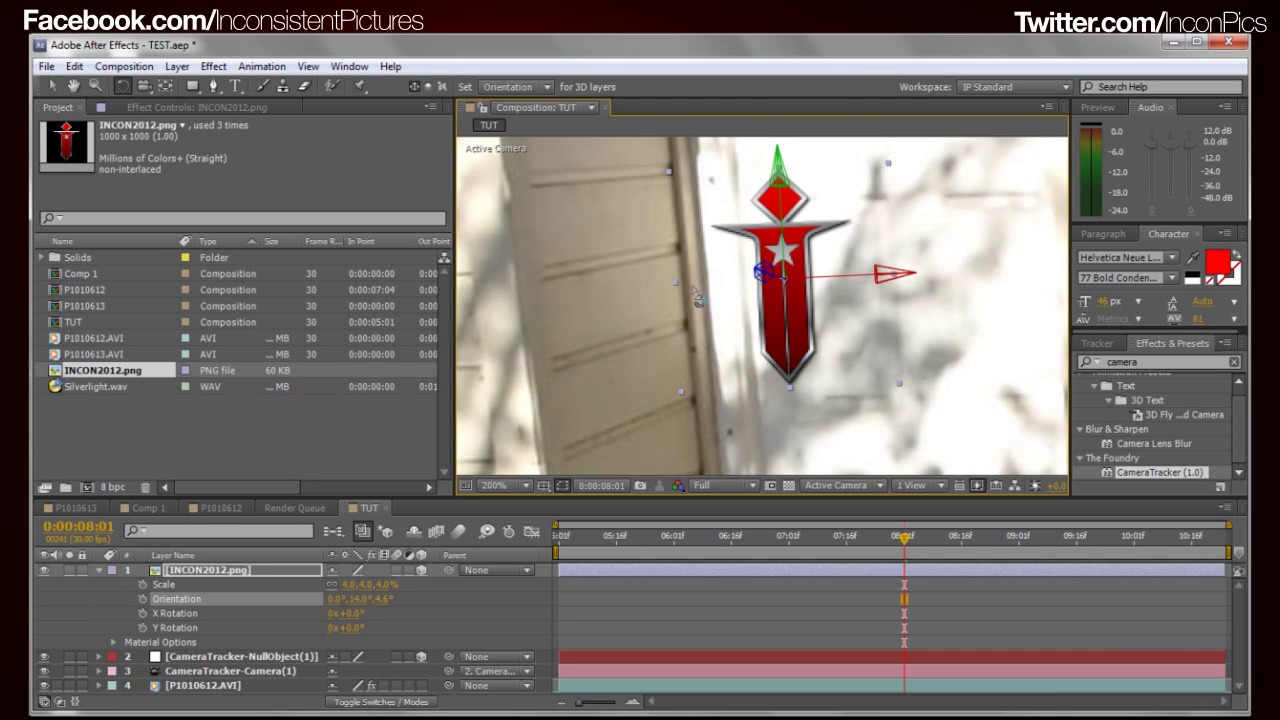
{"action": "left_click_drag", "start_coordinate": [763, 272], "coordinate": [781, 284]}
{"action": "key", "text": "ctrl+z"}
{"action": "scroll", "coordinate": [886, 485], "scroll_direction": "down", "scroll_amount": 2}
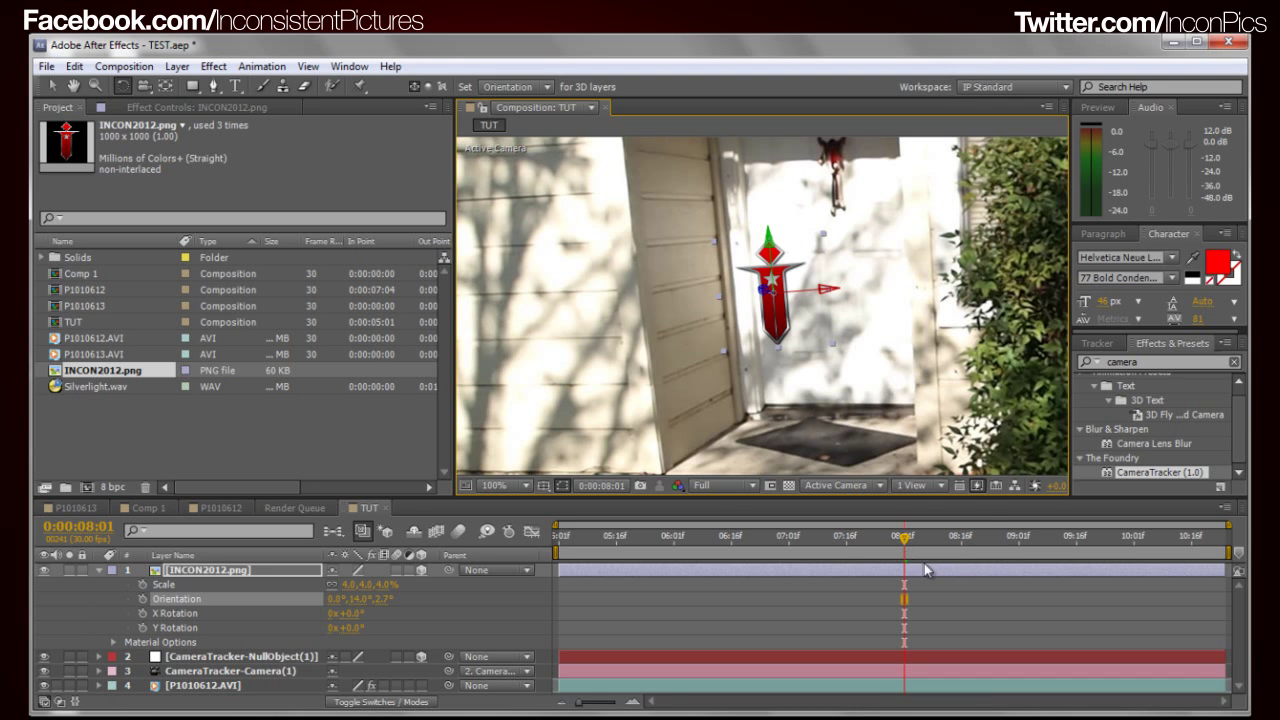
Step: Enlarge the logo layer's scale to 9% at 0:00:07:13
{"action": "left_click_drag", "start_coordinate": [903, 541], "coordinate": [835, 541]}
{"action": "scroll", "coordinate": [690, 345], "scroll_direction": "down", "scroll_amount": 2}
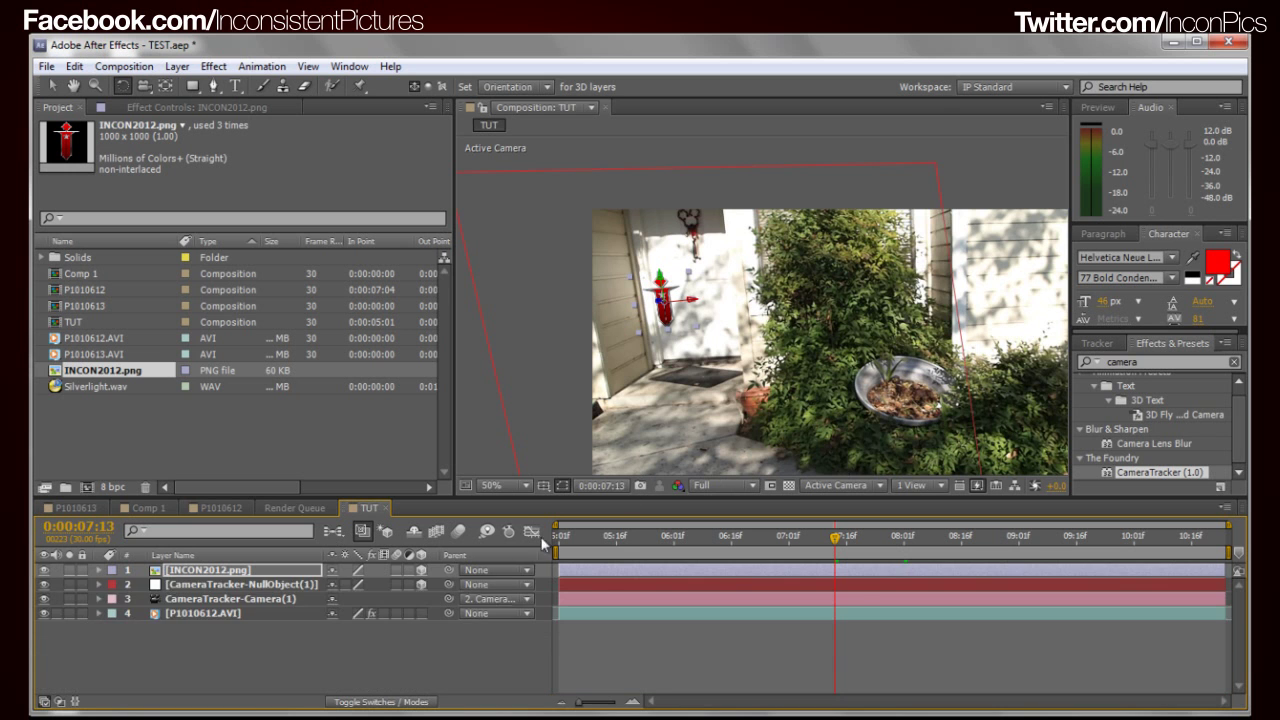
{"action": "key", "text": "s"}
{"action": "mouse_move", "coordinate": [385, 585]}
{"action": "left_mouse_down"}
{"action": "mouse_move", "coordinate": [470, 586]}
{"action": "mouse_move", "coordinate": [405, 596]}
{"action": "left_mouse_up"}
Step: Deselect the logo layer and scrub through to 0:00:10:12 to check how well it sticks to the door
{"action": "left_click_drag", "start_coordinate": [840, 541], "coordinate": [849, 570]}
{"action": "left_click_drag", "start_coordinate": [785, 296], "coordinate": [746, 362]}
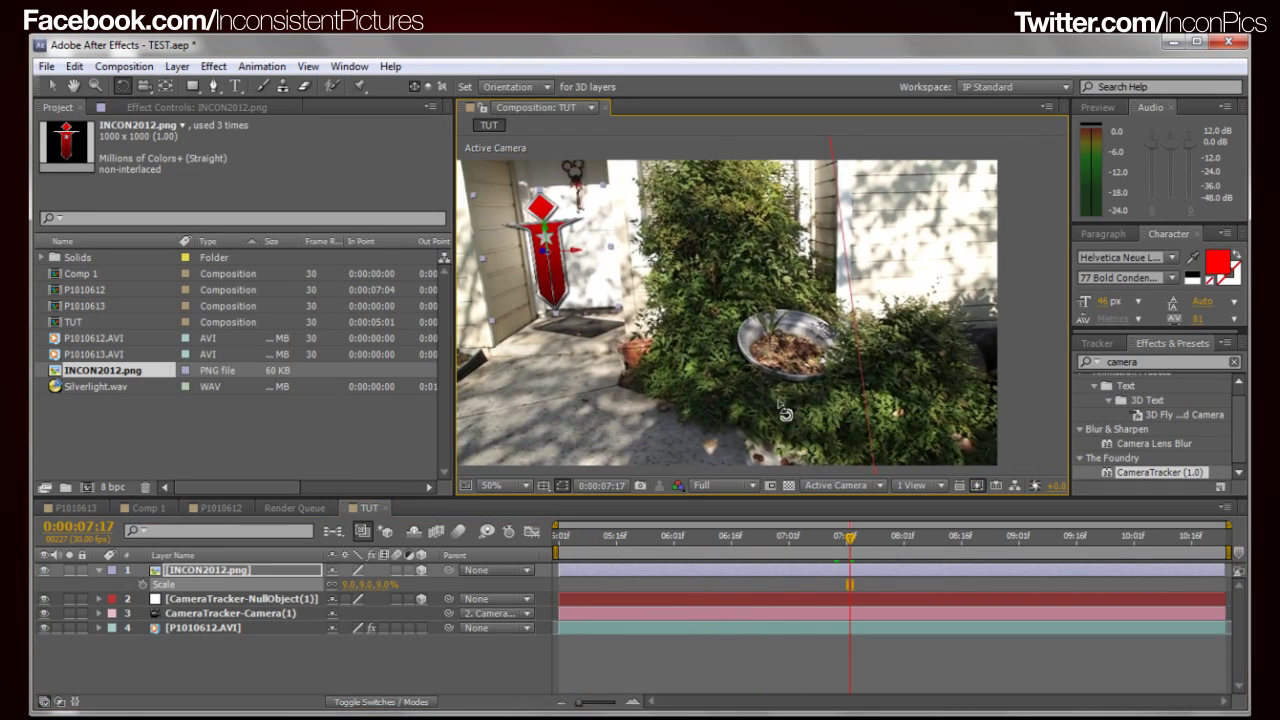
{"action": "left_click", "coordinate": [1065, 415]}
{"action": "key", "text": "v"}
{"action": "left_click_drag", "start_coordinate": [846, 538], "coordinate": [1068, 532]}
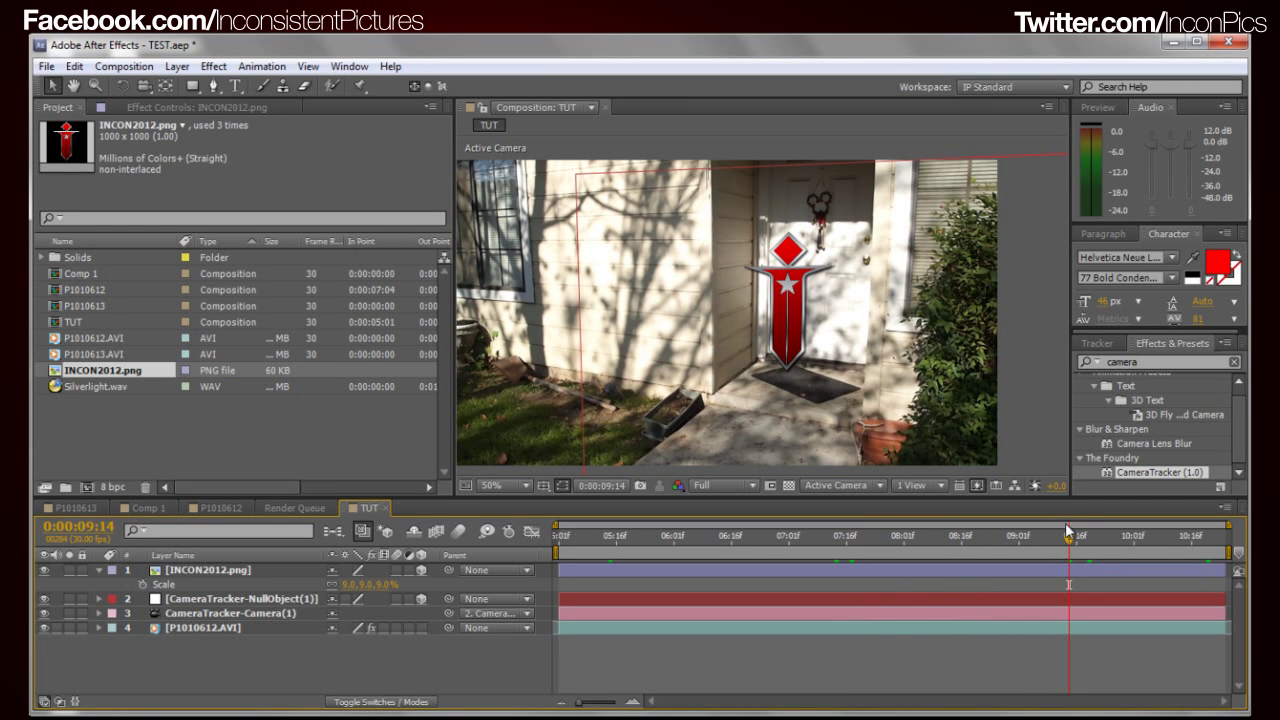
{"action": "left_click_drag", "start_coordinate": [1063, 529], "coordinate": [1176, 585]}
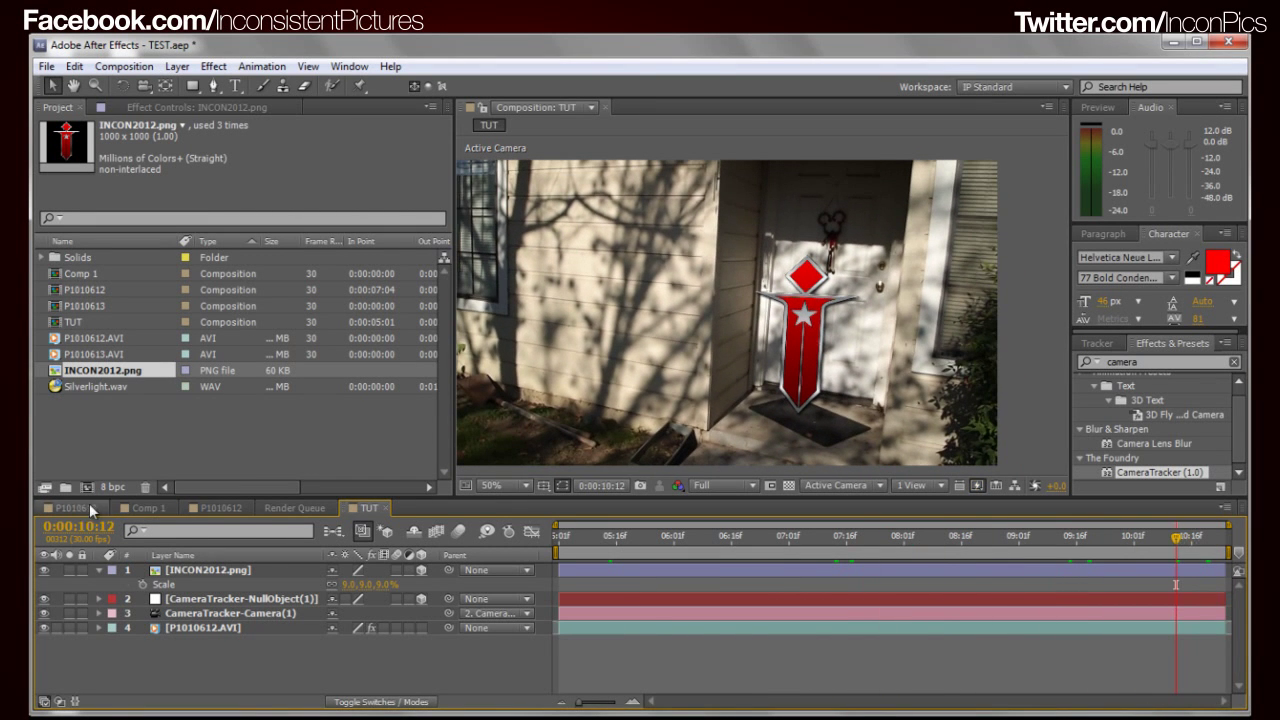
Step: Open the P1010612 composition, hide every layer above the footage, and return to its first frame
{"action": "left_click", "coordinate": [222, 508]}
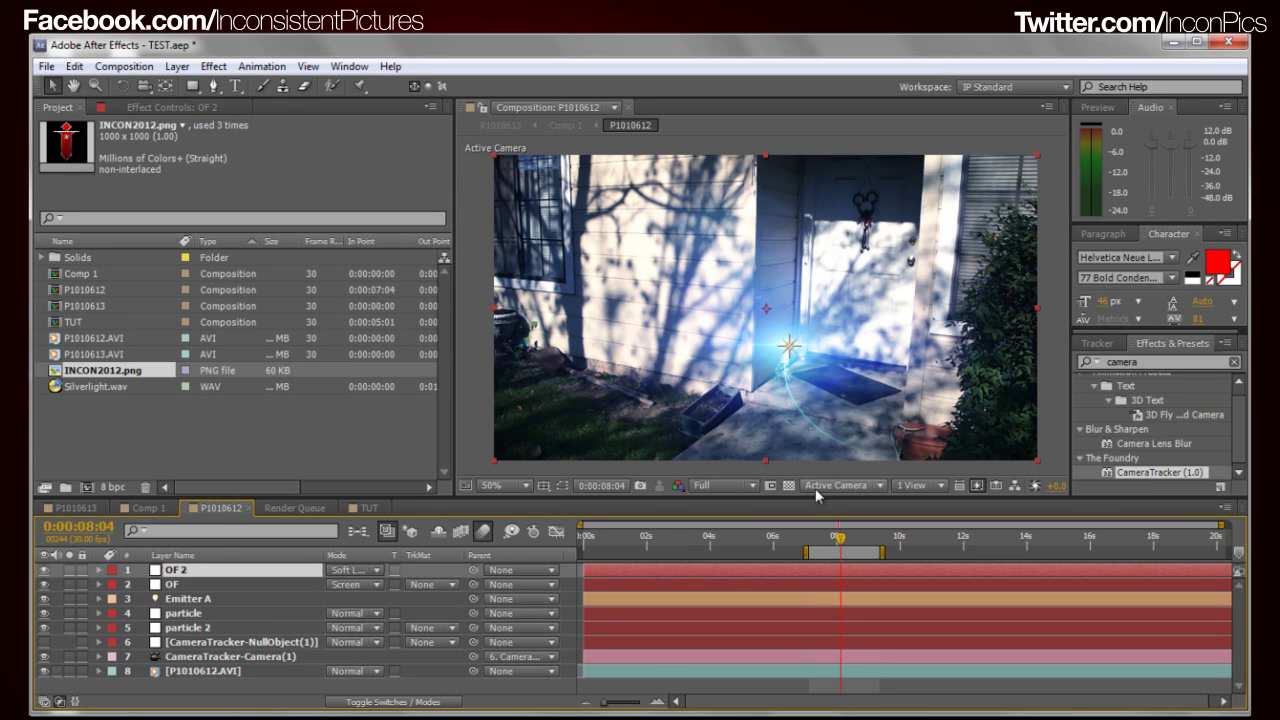
{"action": "left_click_drag", "start_coordinate": [43, 570], "coordinate": [45, 658]}
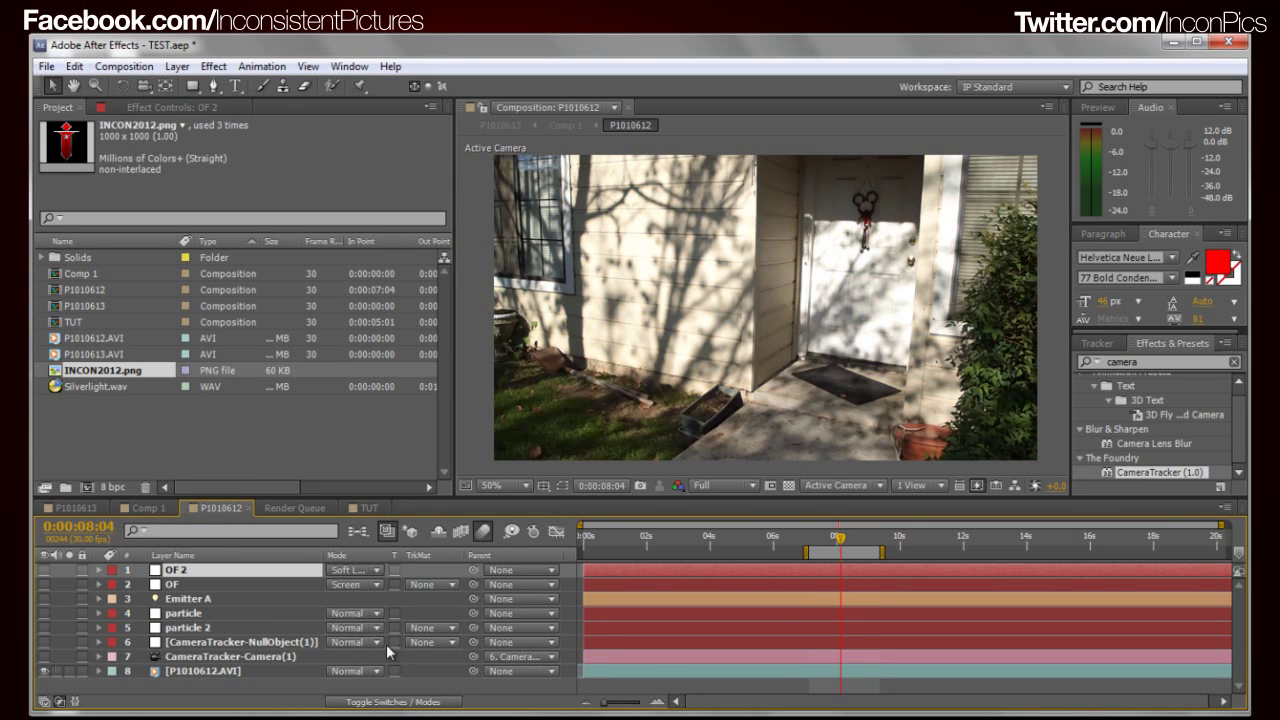
{"action": "left_click_drag", "start_coordinate": [838, 540], "coordinate": [584, 545]}
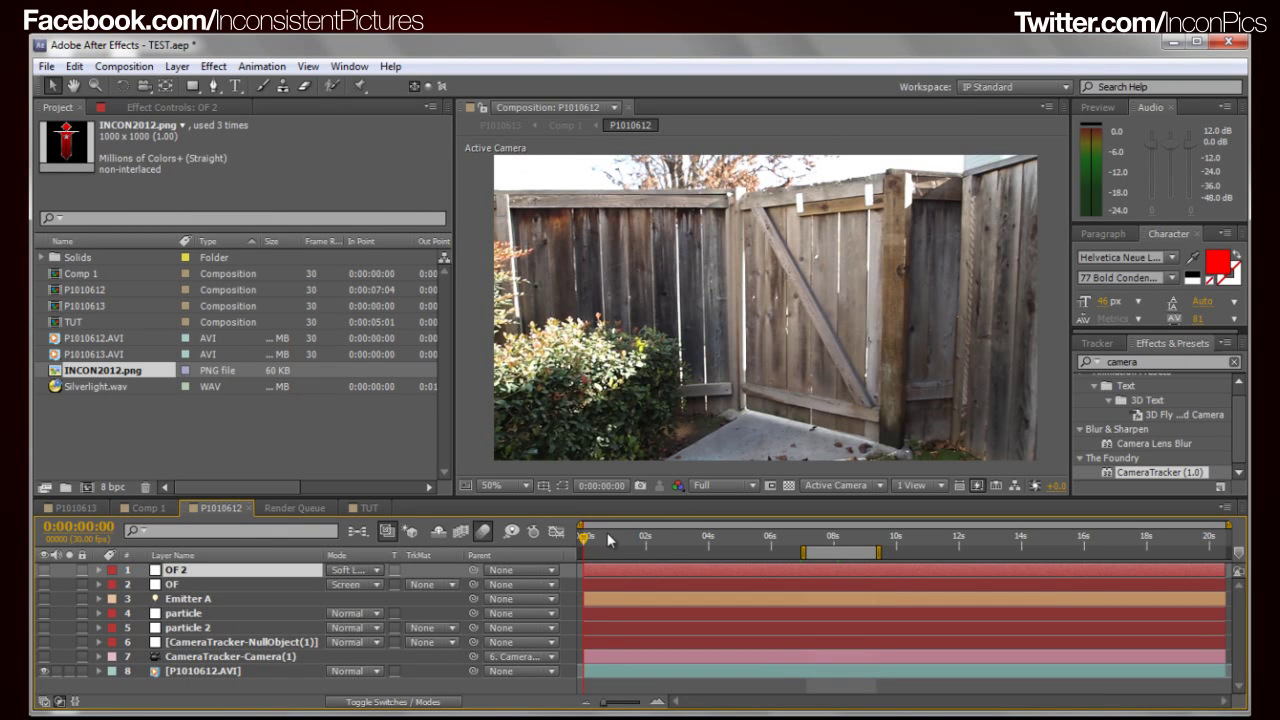
Step: Scrub through the P1010612.AVI footage to examine its camera movement from beginning to end
{"action": "left_click_drag", "start_coordinate": [585, 541], "coordinate": [1087, 500]}
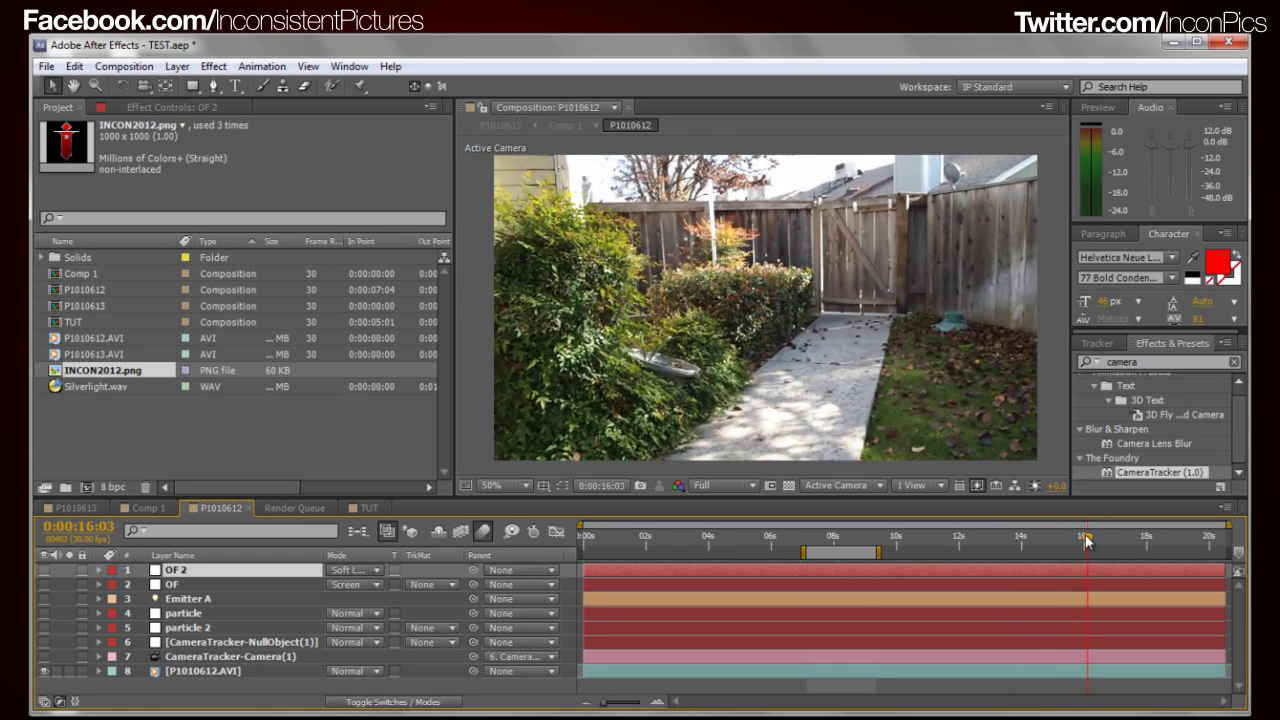
{"action": "left_click_drag", "start_coordinate": [1057, 548], "coordinate": [1211, 561]}
{"action": "key", "text": "space"}
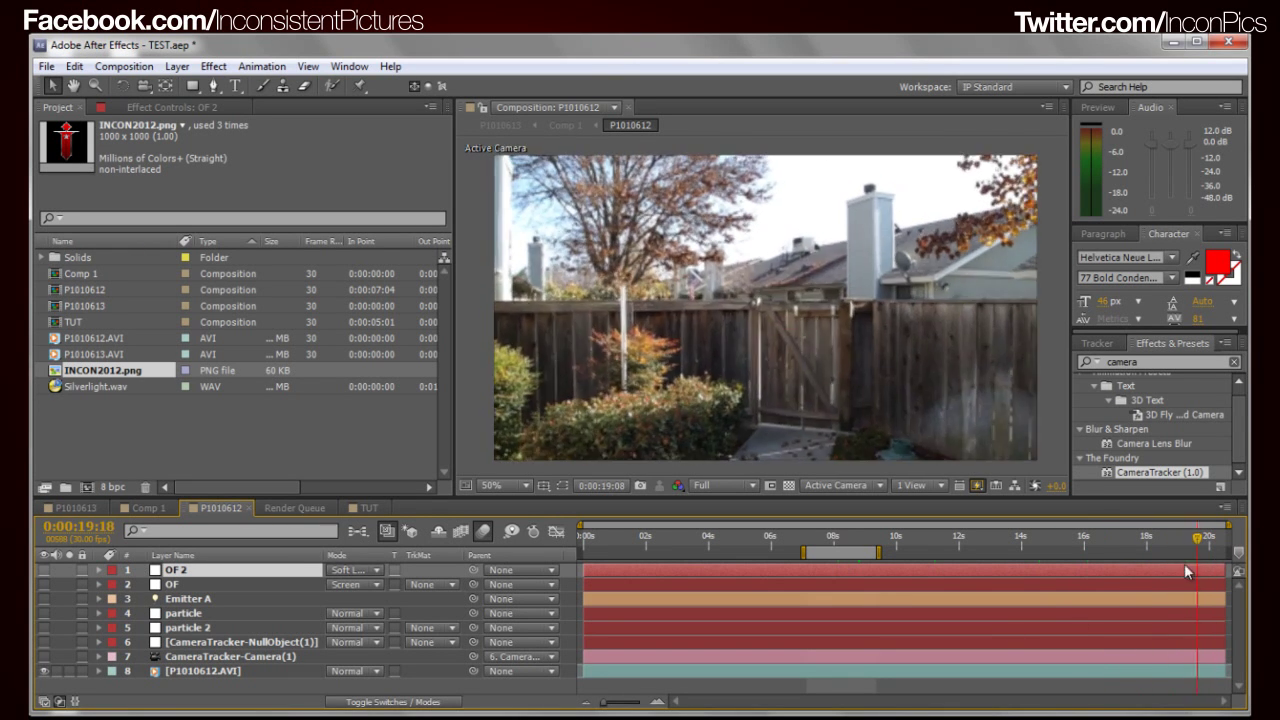
{"action": "left_click_drag", "start_coordinate": [930, 590], "coordinate": [783, 586]}
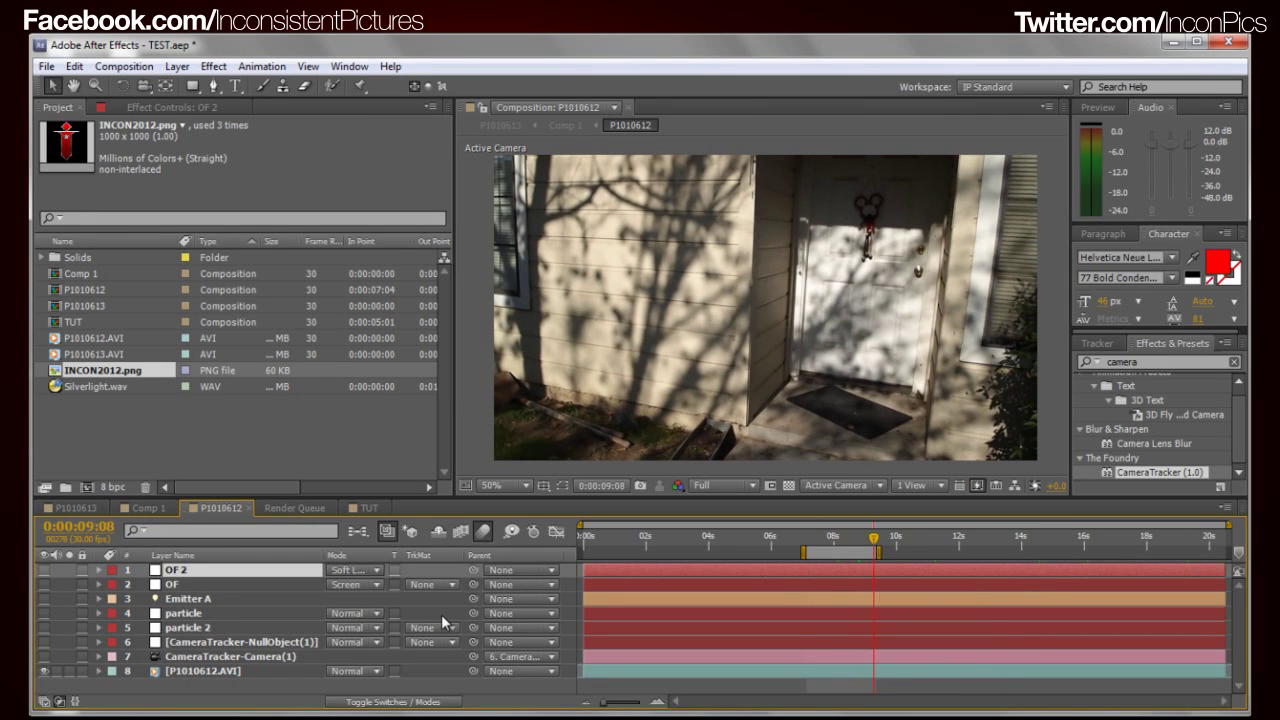
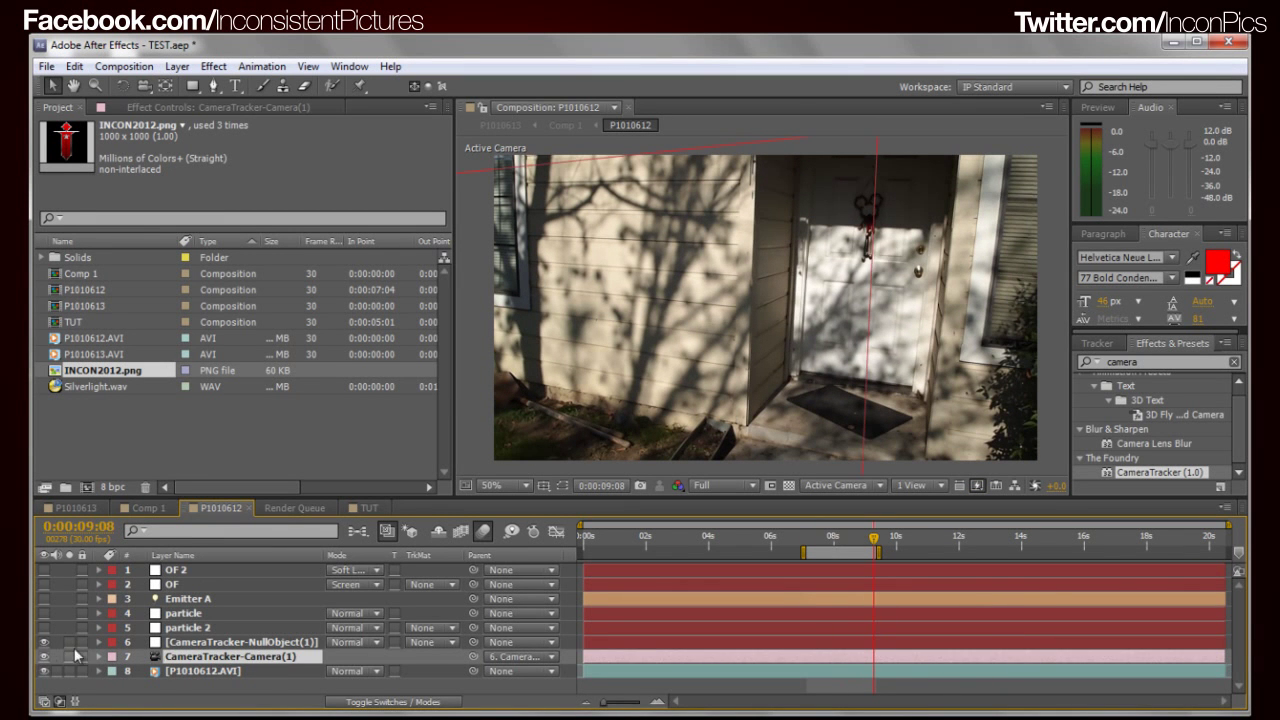
Step: At 0:00:08:12, hide the CameraTracker null object and show the particle 2 layer to inspect its light streak
{"action": "left_click_drag", "start_coordinate": [877, 543], "coordinate": [846, 545]}
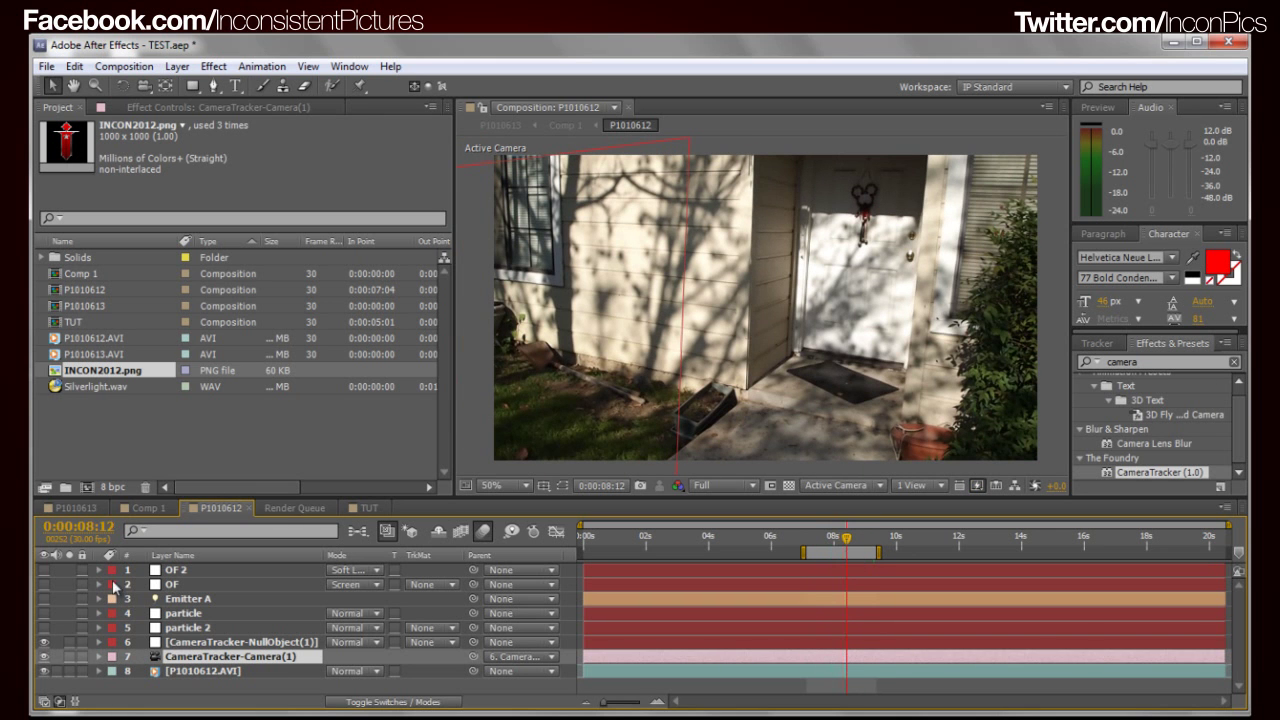
{"action": "left_click", "coordinate": [44, 641]}
{"action": "left_click", "coordinate": [42, 629]}
{"action": "left_click", "coordinate": [214, 628]}
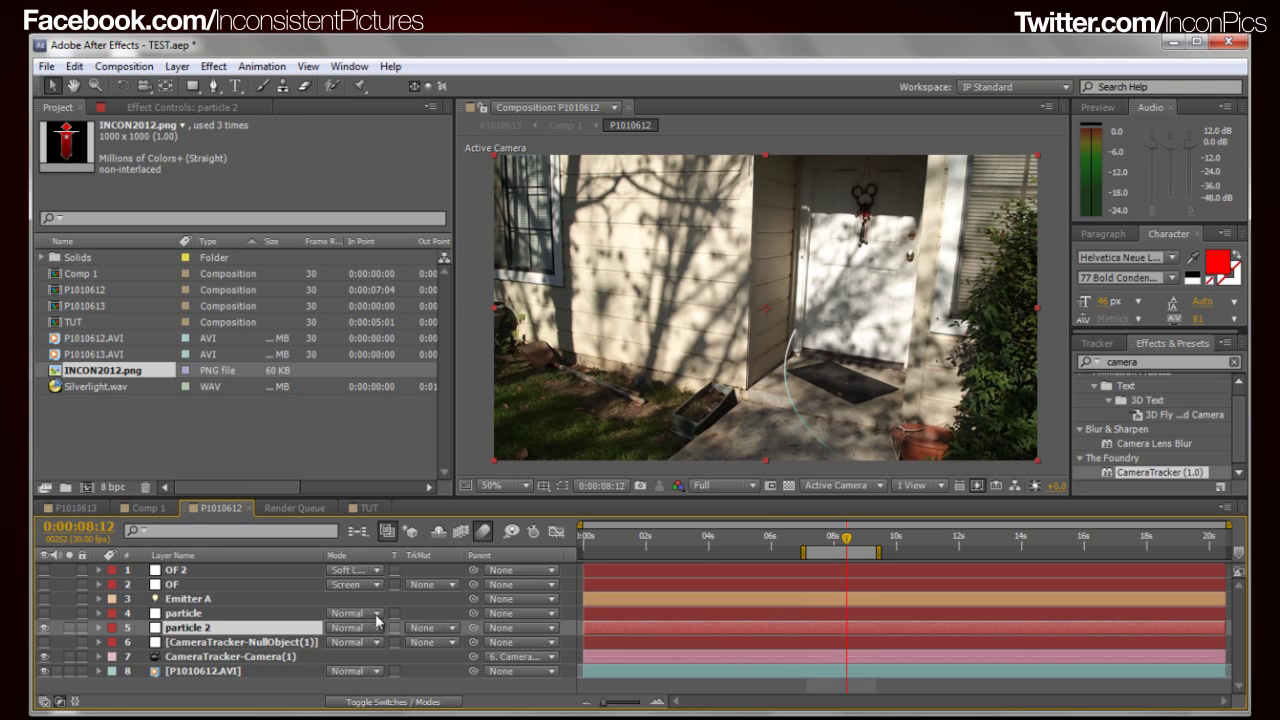
{"action": "scroll", "coordinate": [845, 385], "scroll_direction": "up", "scroll_amount": 3}
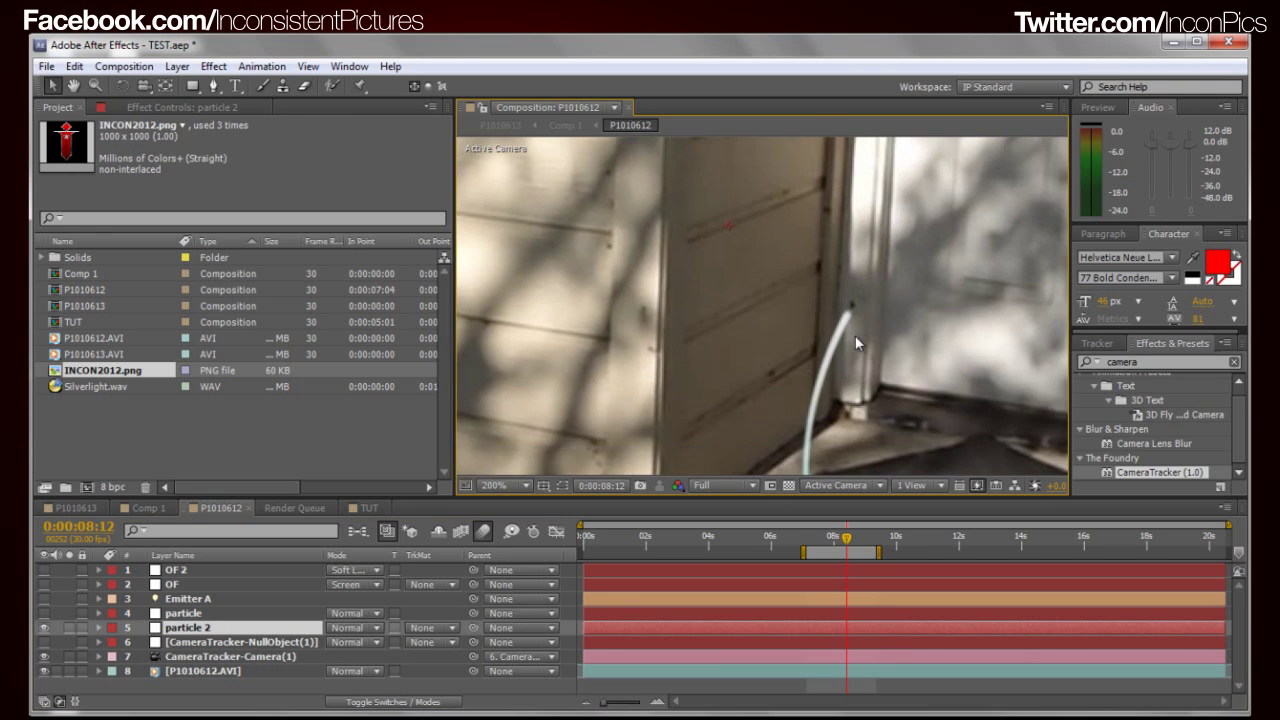
Step: Hide the P1010612.AVI footage, show the Emitter A light, and select it at 0:00:01:13 to check its motion path
{"action": "left_click_drag", "start_coordinate": [846, 539], "coordinate": [662, 545]}
{"action": "scroll", "coordinate": [769, 408], "scroll_direction": "down", "scroll_amount": 2}
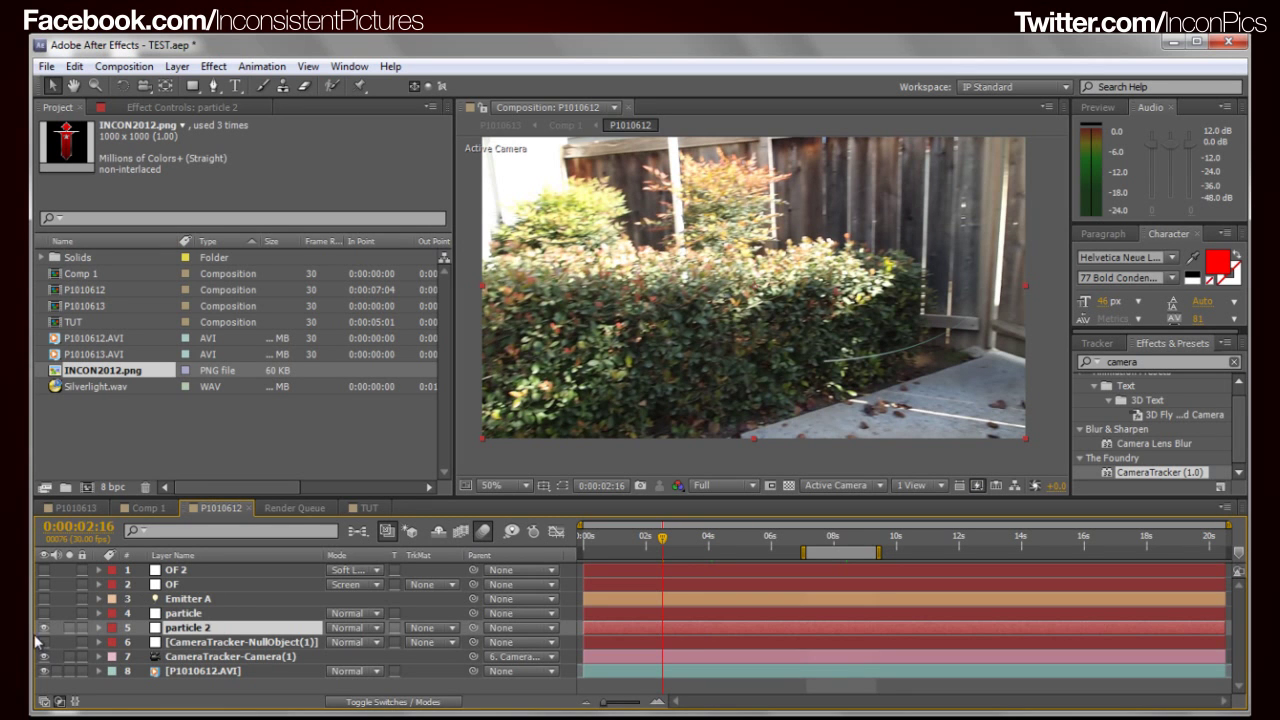
{"action": "left_click", "coordinate": [41, 672]}
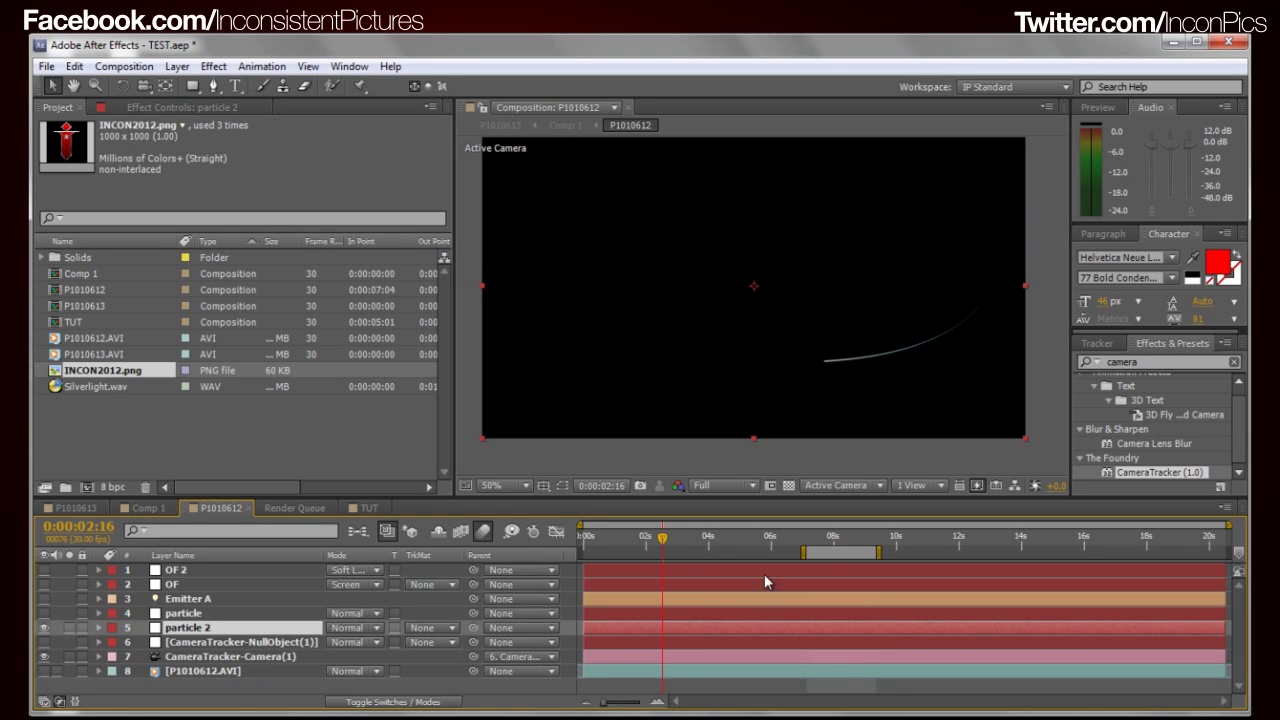
{"action": "left_click_drag", "start_coordinate": [662, 540], "coordinate": [628, 545]}
{"action": "left_click", "coordinate": [44, 599]}
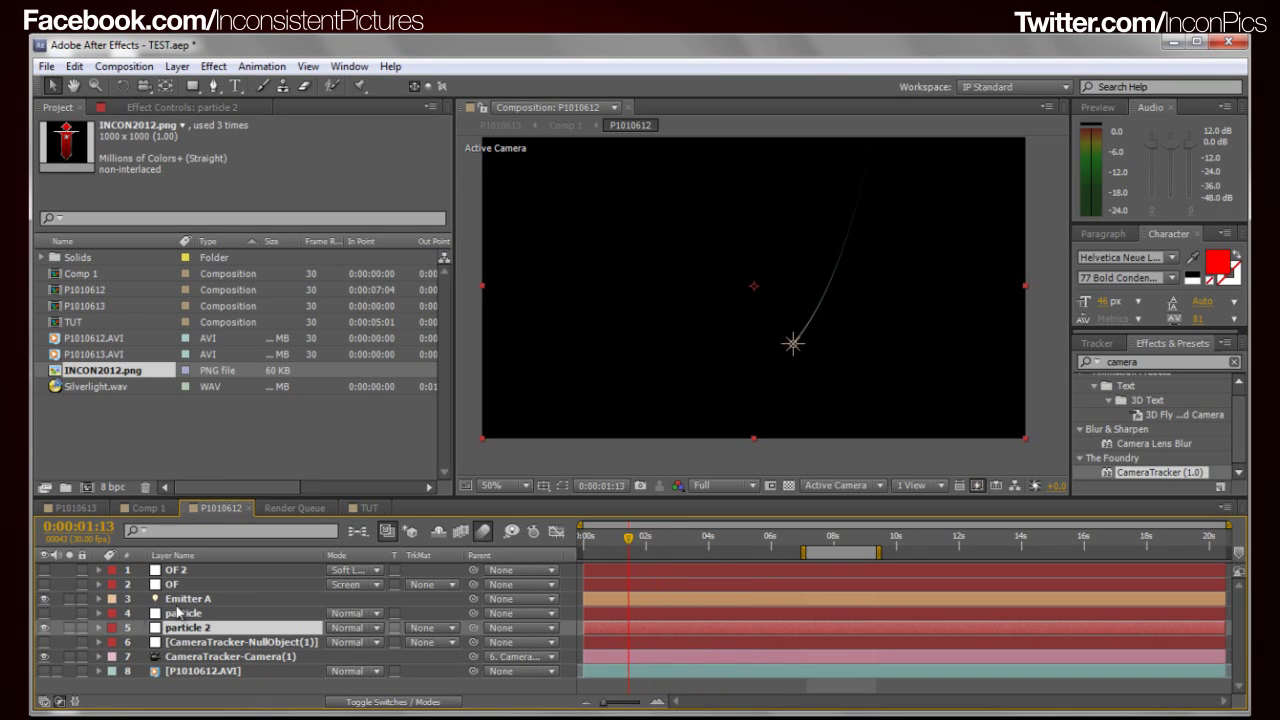
{"action": "left_click", "coordinate": [188, 600]}
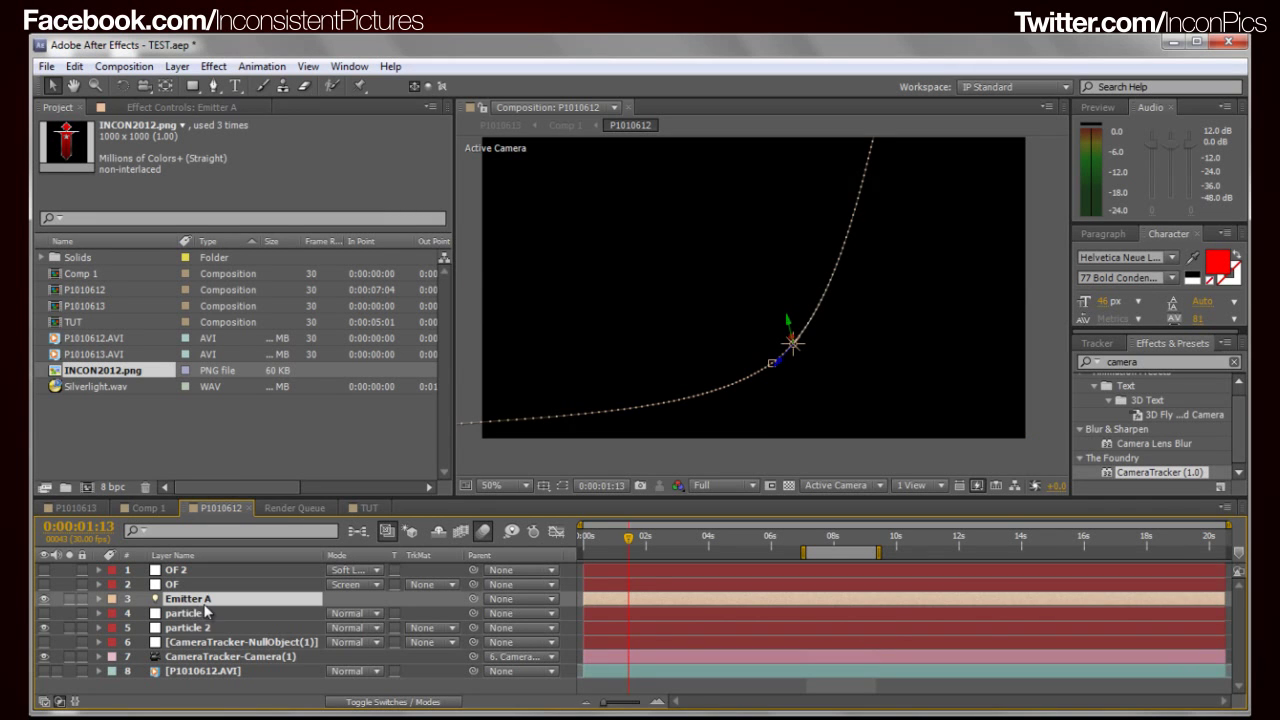
Step: Examine particle 2's Particular emitter settings and compare the particle streak with Emitter A's motion path near 0:00:03:25
{"action": "left_click", "coordinate": [205, 630]}
{"action": "left_click", "coordinate": [197, 107]}
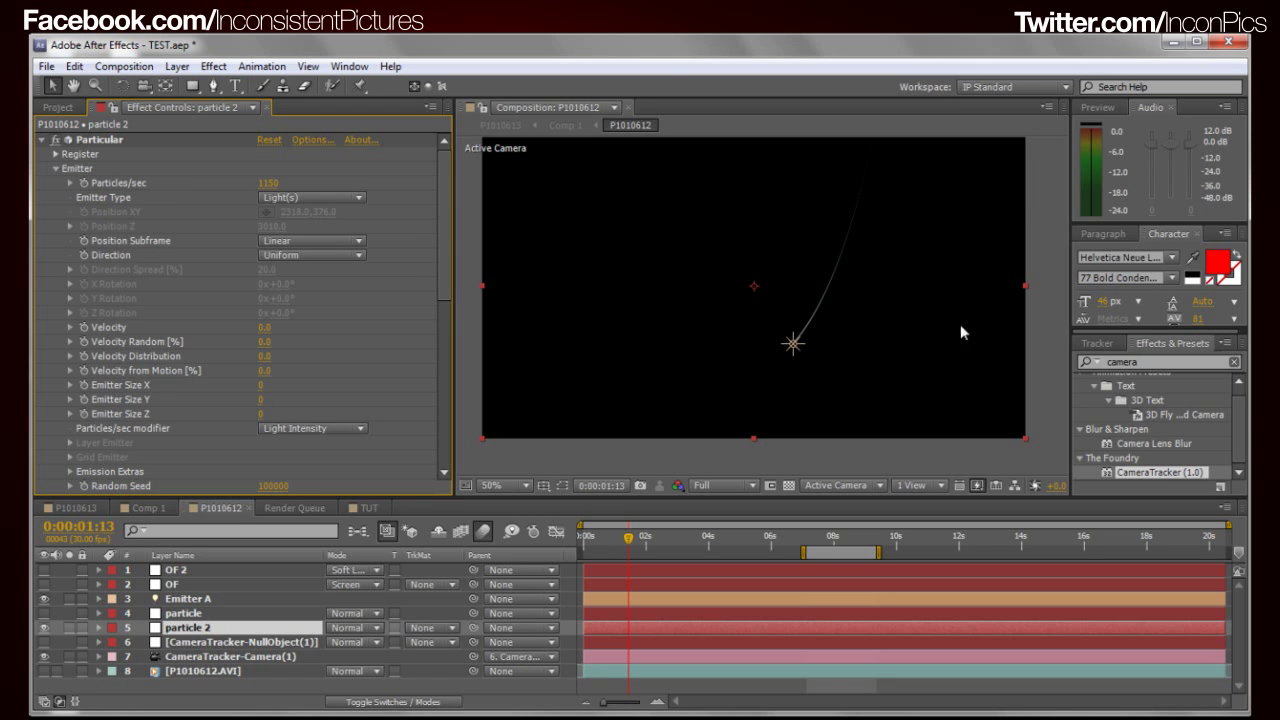
{"action": "left_click_drag", "start_coordinate": [628, 547], "coordinate": [704, 547]}
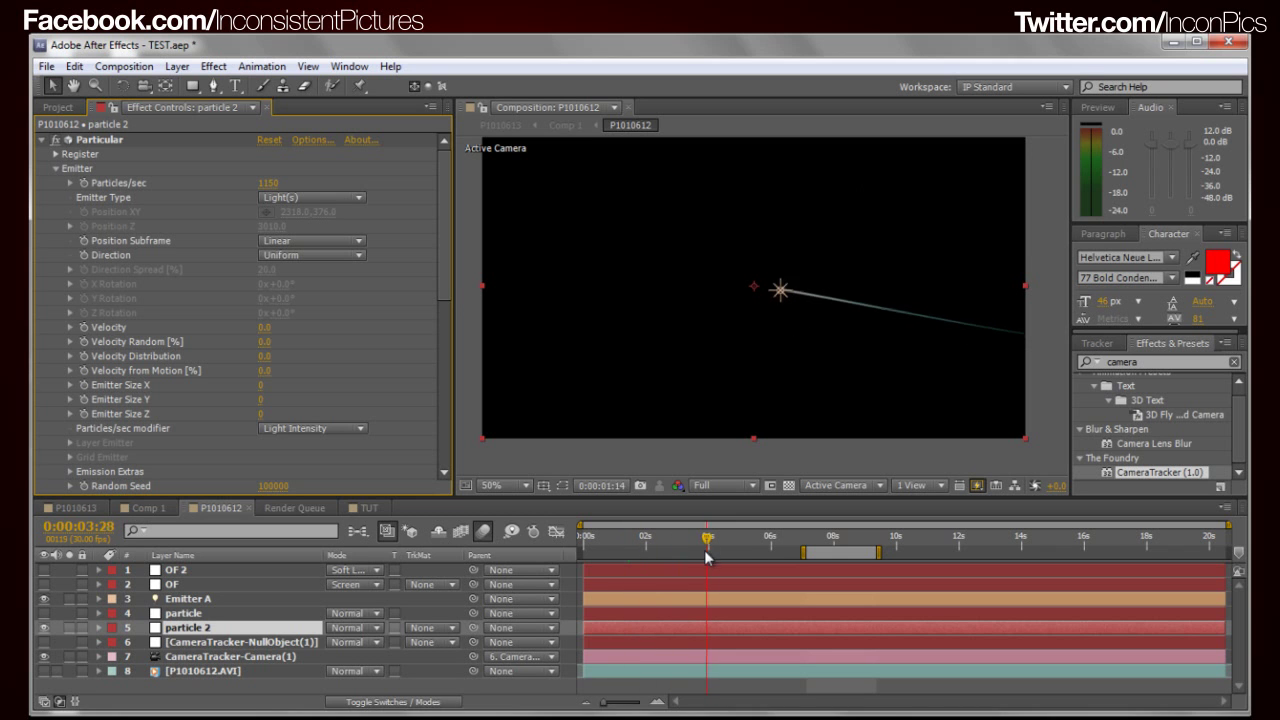
{"action": "left_click", "coordinate": [184, 599]}
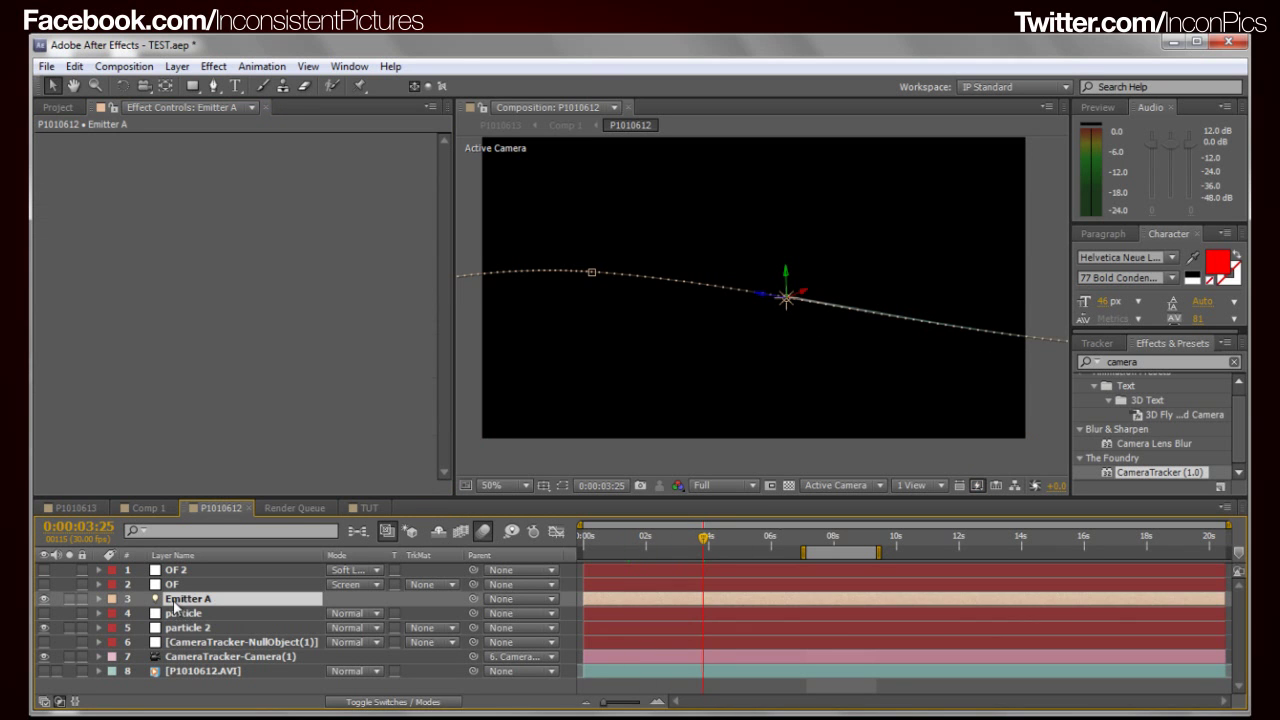
Step: At 0:00:04:01, deselect Emitter A, show the P1010612.AVI footage briefly to compare the particle streak against it, and hide it again
{"action": "left_click_drag", "start_coordinate": [710, 540], "coordinate": [712, 594]}
{"action": "left_click", "coordinate": [664, 474]}
{"action": "left_click", "coordinate": [44, 671]}
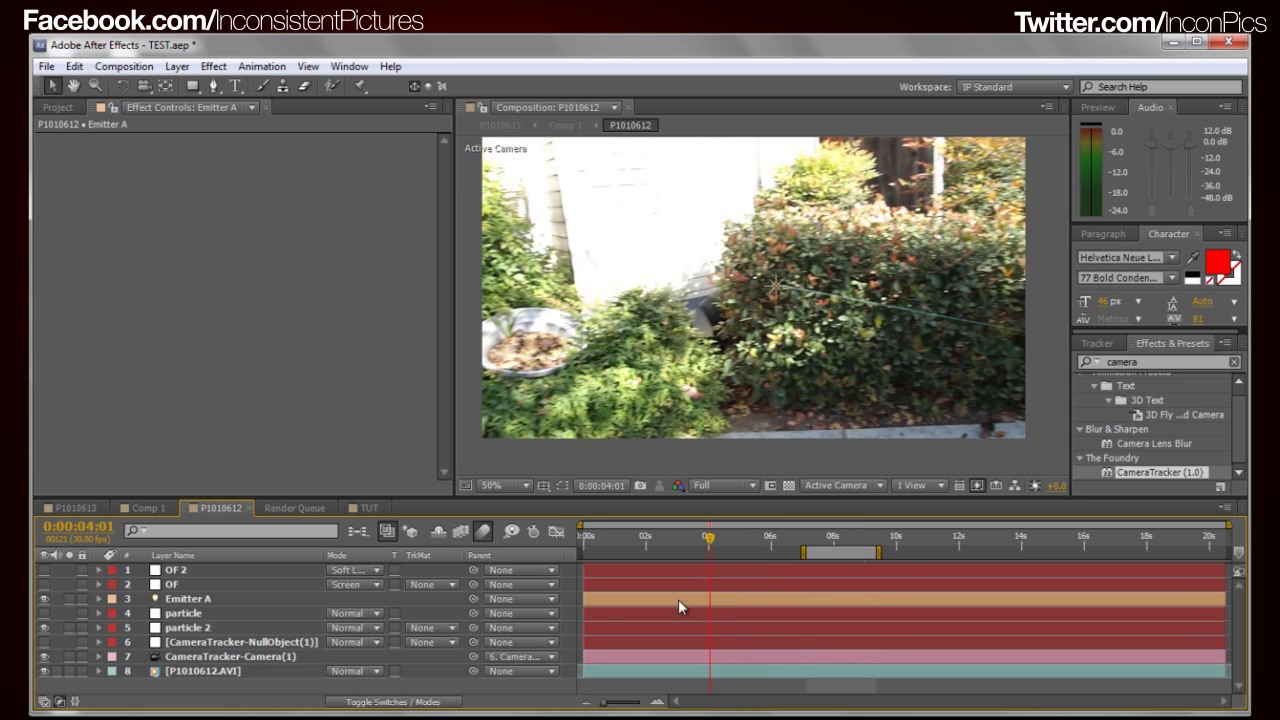
{"action": "left_click", "coordinate": [45, 671]}
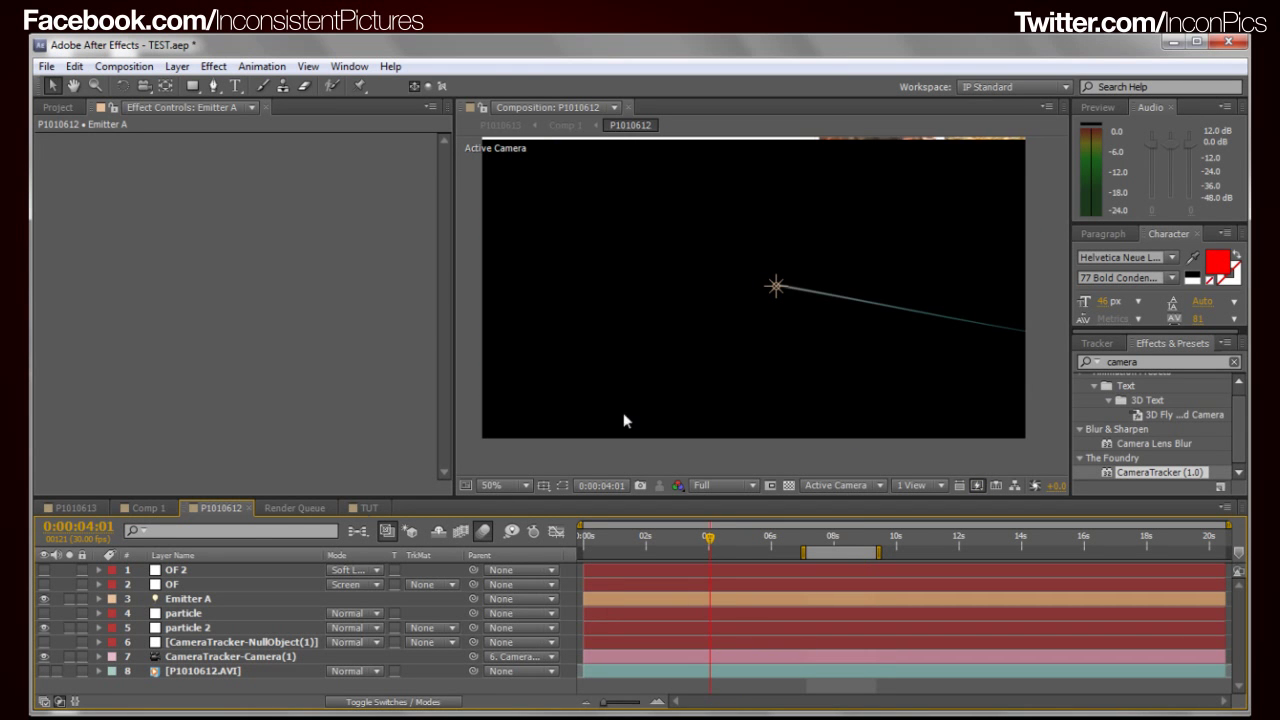
Step: Show the particle and OF layers and preview the particles with the optical flare up to 0:00:18:08
{"action": "left_click", "coordinate": [44, 613]}
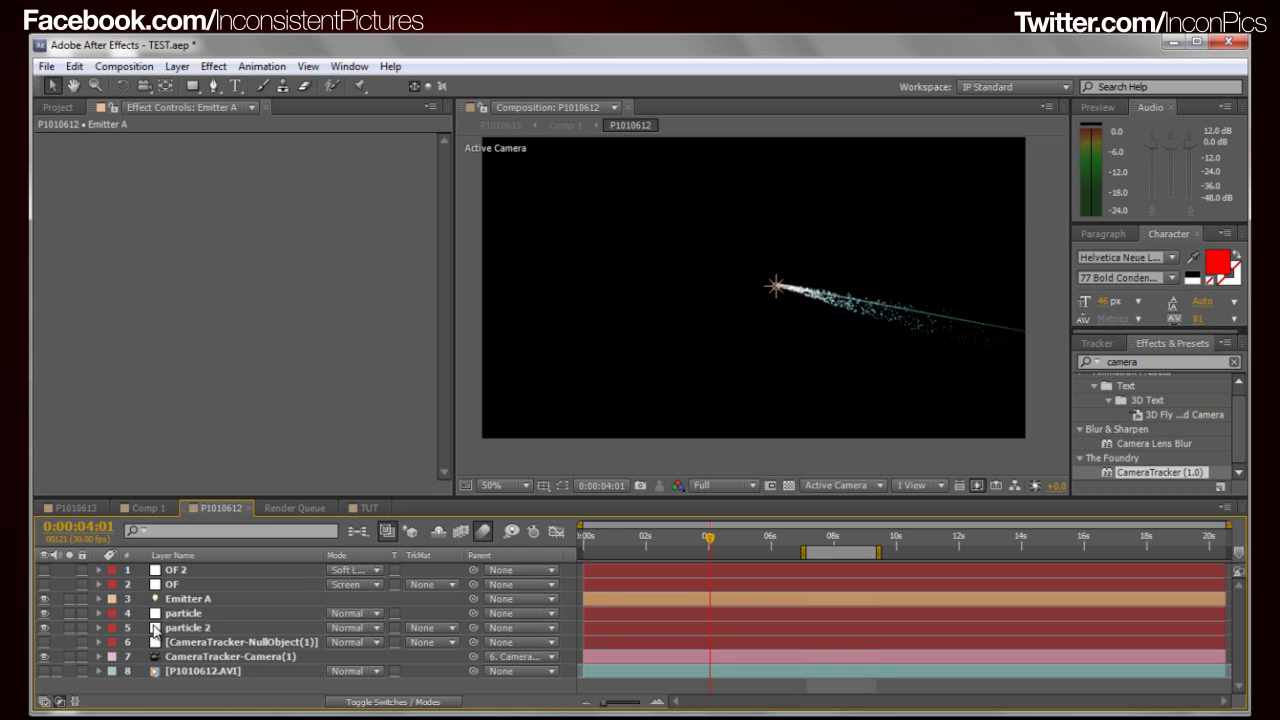
{"action": "left_click", "coordinate": [43, 585]}
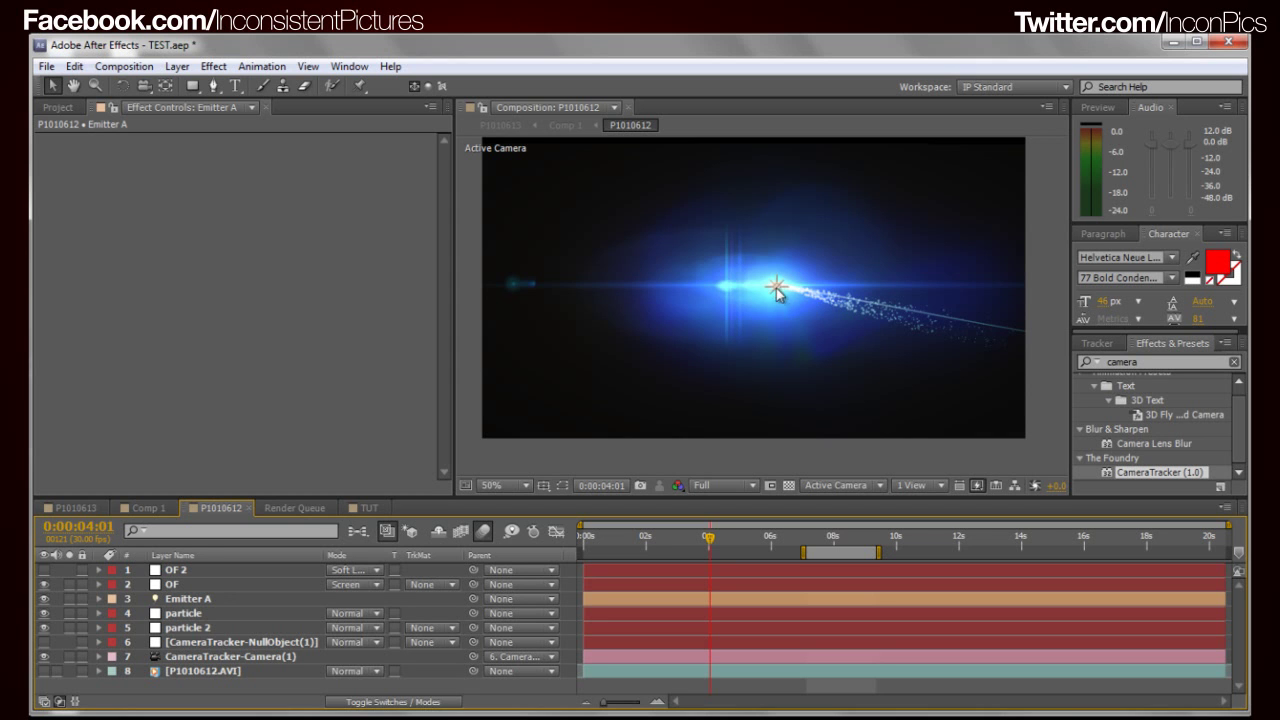
{"action": "left_click", "coordinate": [43, 571]}
{"action": "left_click_drag", "start_coordinate": [705, 541], "coordinate": [1156, 587]}
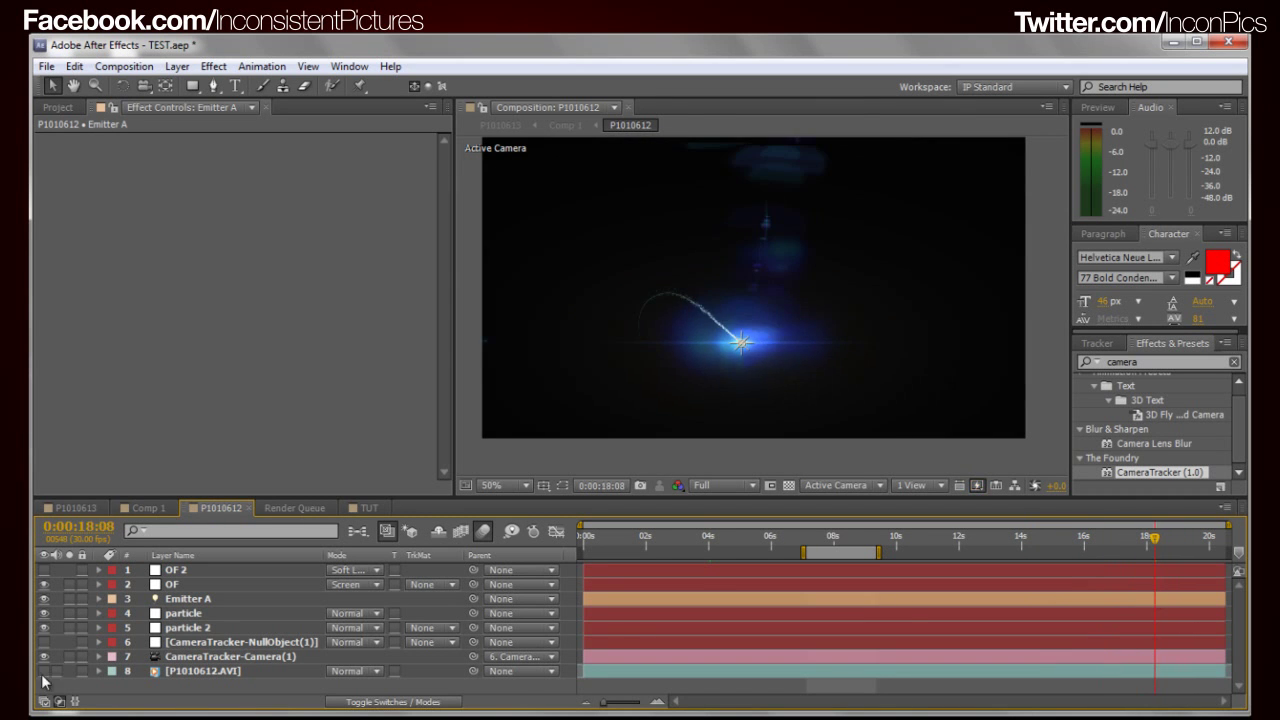
Step: Show the P1010612.AVI footage and the OF 2 layer beneath and over the effect, and move to 0:00:19:14
{"action": "left_click", "coordinate": [1149, 546]}
{"action": "left_click_drag", "start_coordinate": [1080, 551], "coordinate": [1192, 546]}
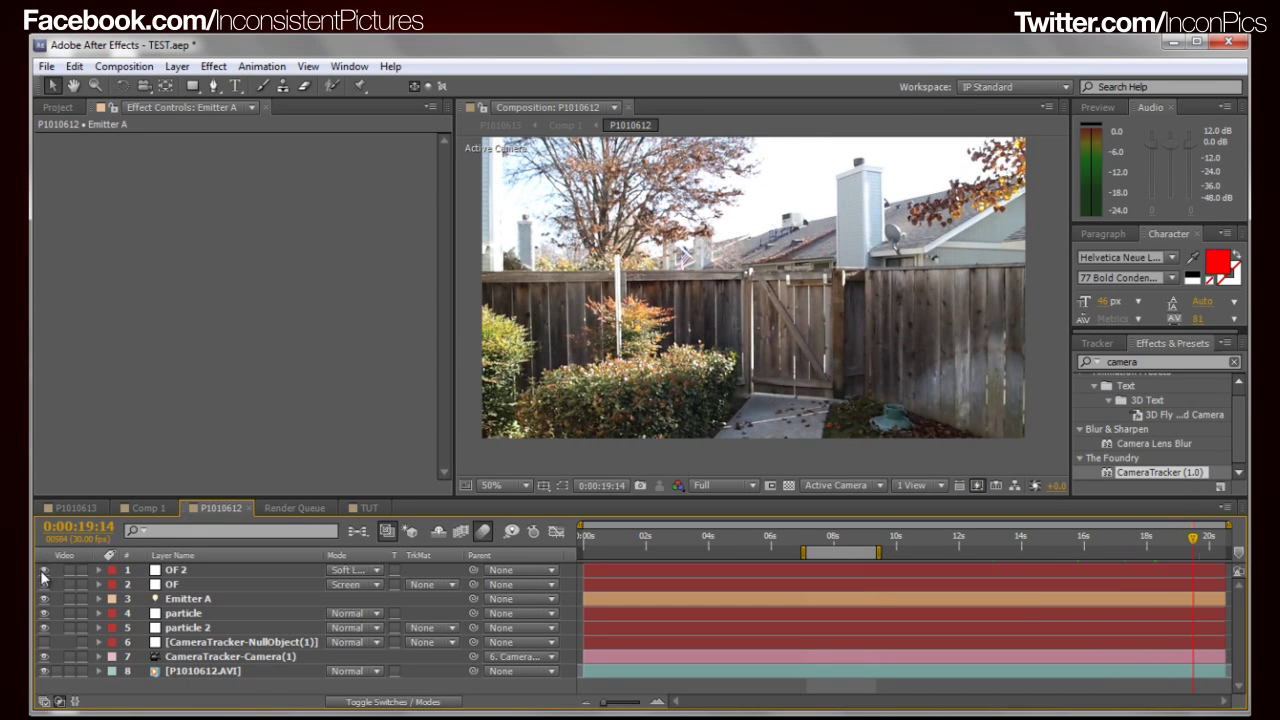
{"action": "left_click", "coordinate": [43, 570]}
Step: Compare the Optical Flares settings of the OF 2 and OF layers and check the flares on the footage from 0:00:06:24 to 0:00:08:20
{"action": "left_click", "coordinate": [225, 571]}
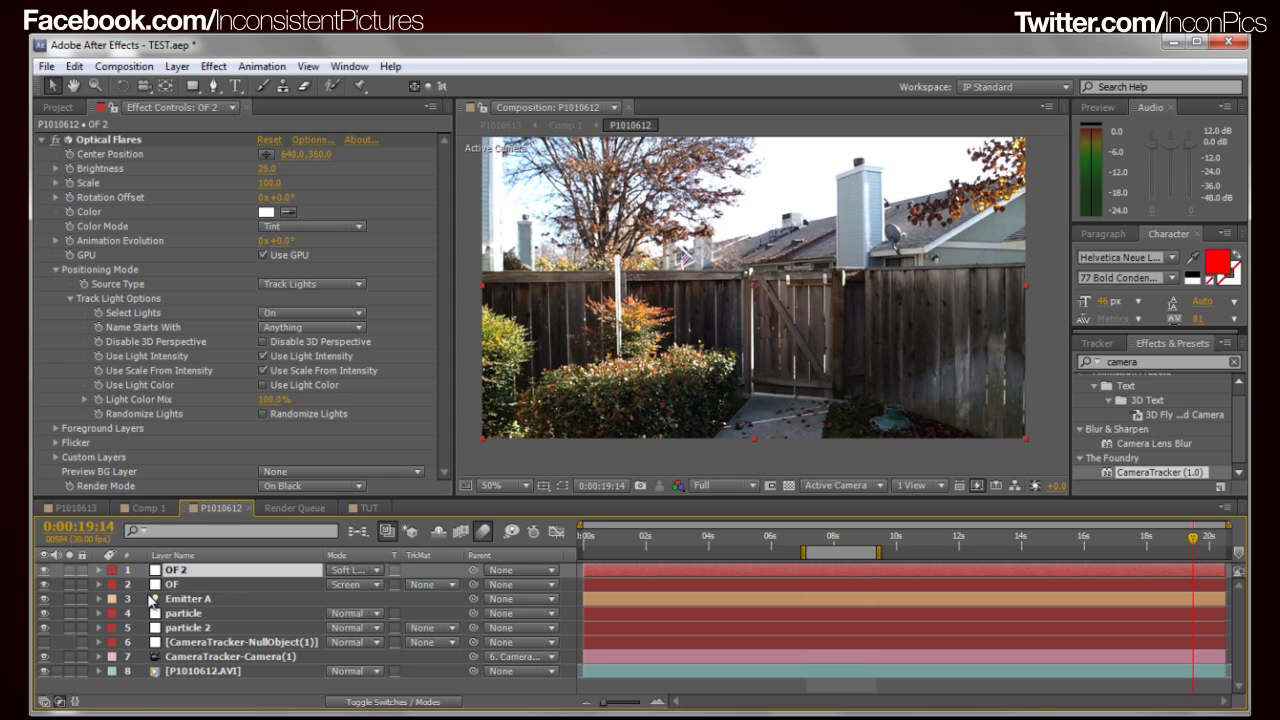
{"action": "left_click", "coordinate": [185, 585]}
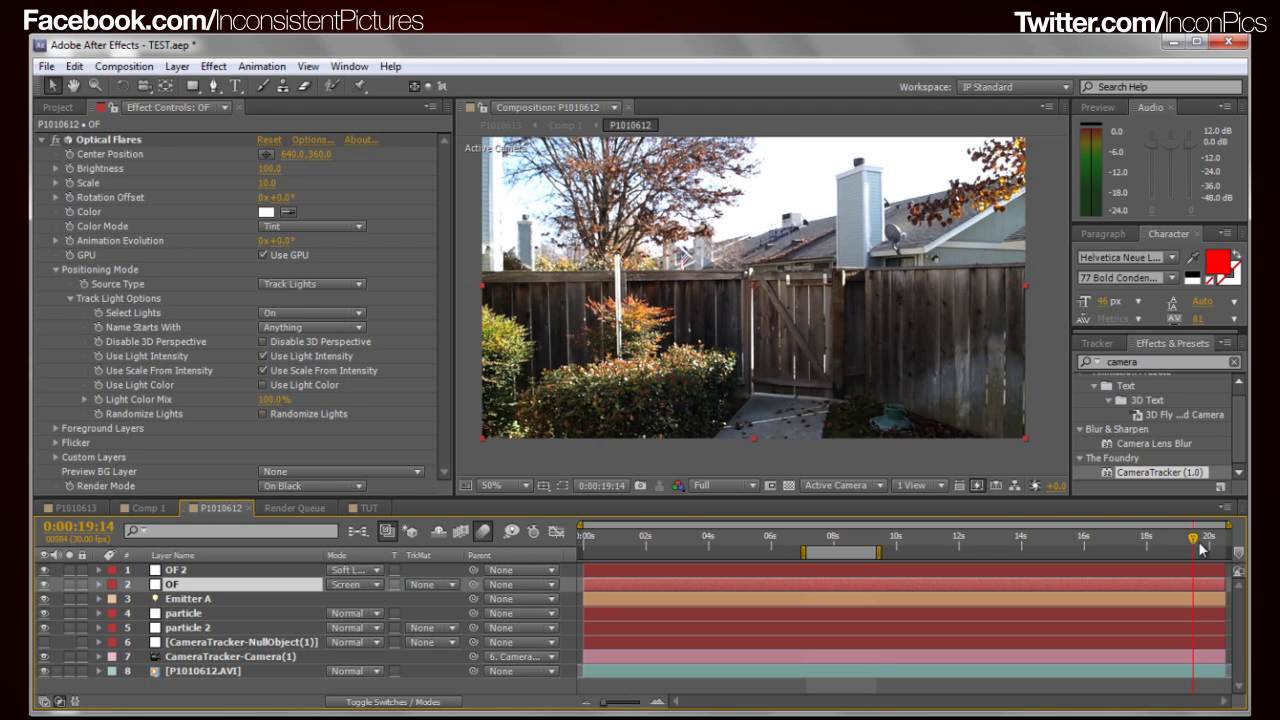
{"action": "left_click_drag", "start_coordinate": [1199, 543], "coordinate": [799, 564]}
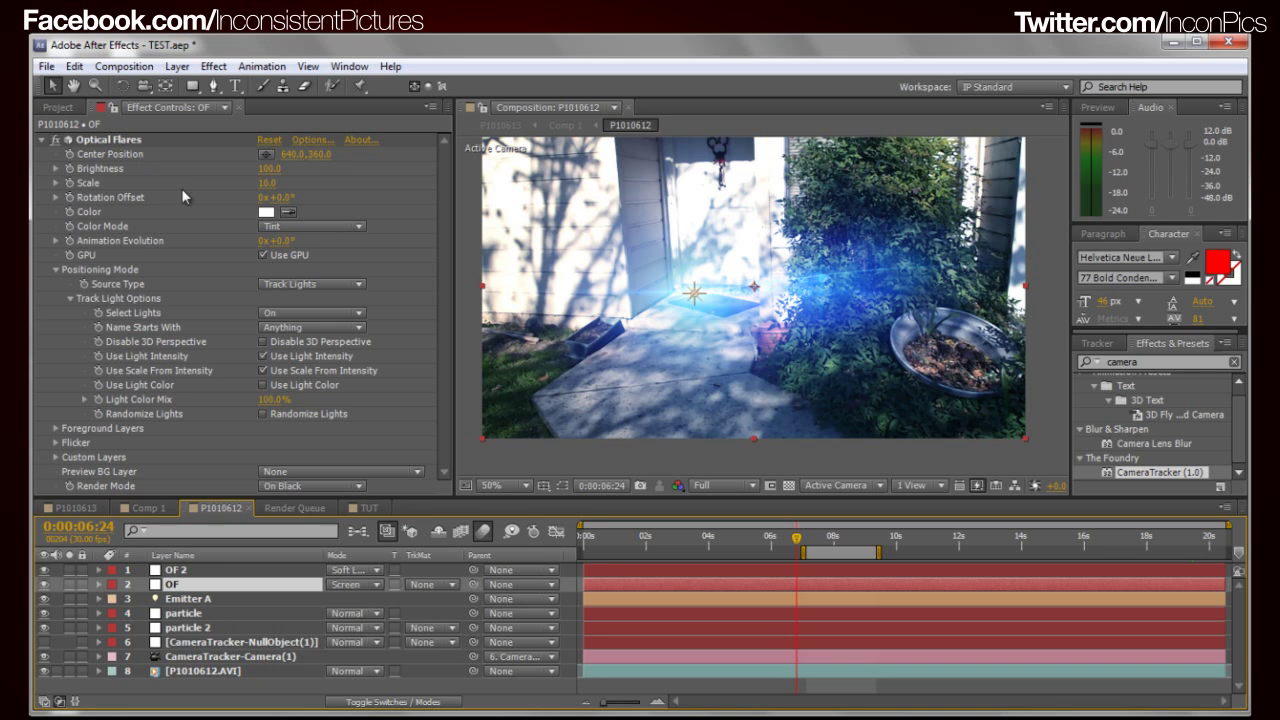
{"action": "left_click_drag", "start_coordinate": [813, 535], "coordinate": [855, 540]}
Step: Check the blending modes of the OF and OF 2 layers and inspect their look on the footage at 0:00:09:25
{"action": "left_click", "coordinate": [362, 584]}
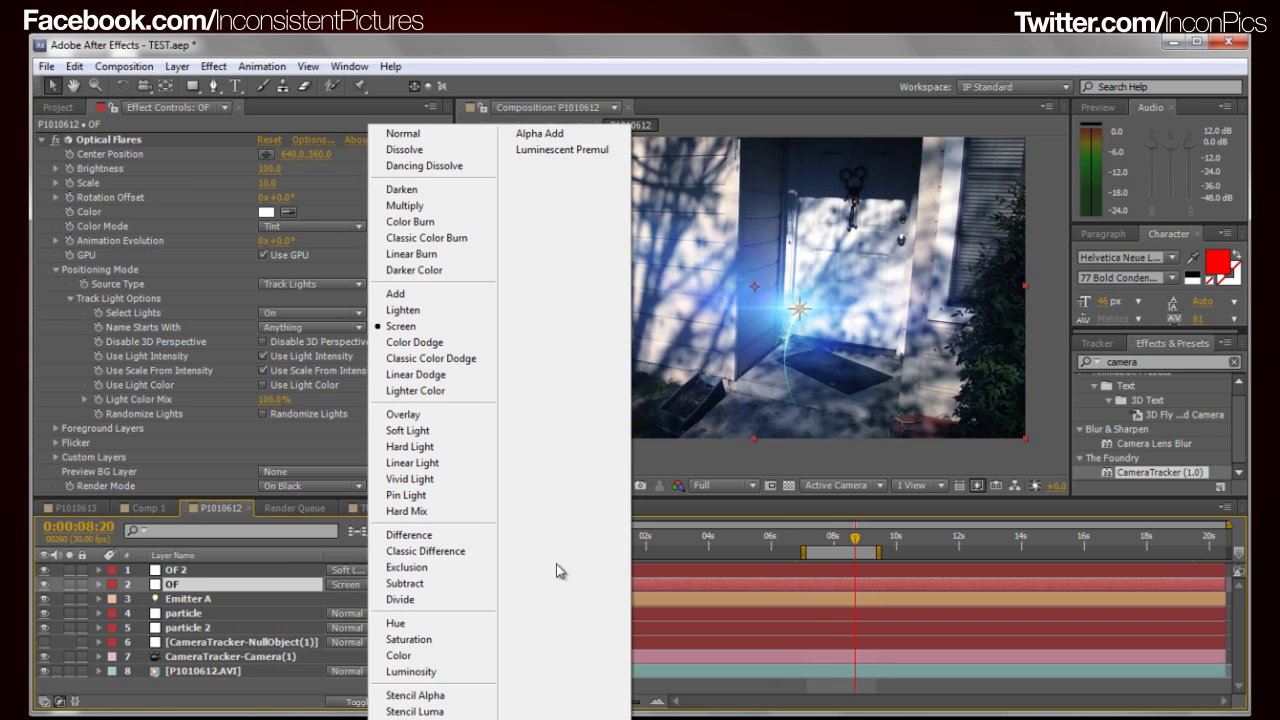
{"action": "left_click", "coordinate": [172, 555]}
{"action": "left_click", "coordinate": [367, 564]}
{"action": "key", "text": "Escape"}
{"action": "left_click_drag", "start_coordinate": [856, 545], "coordinate": [891, 540]}
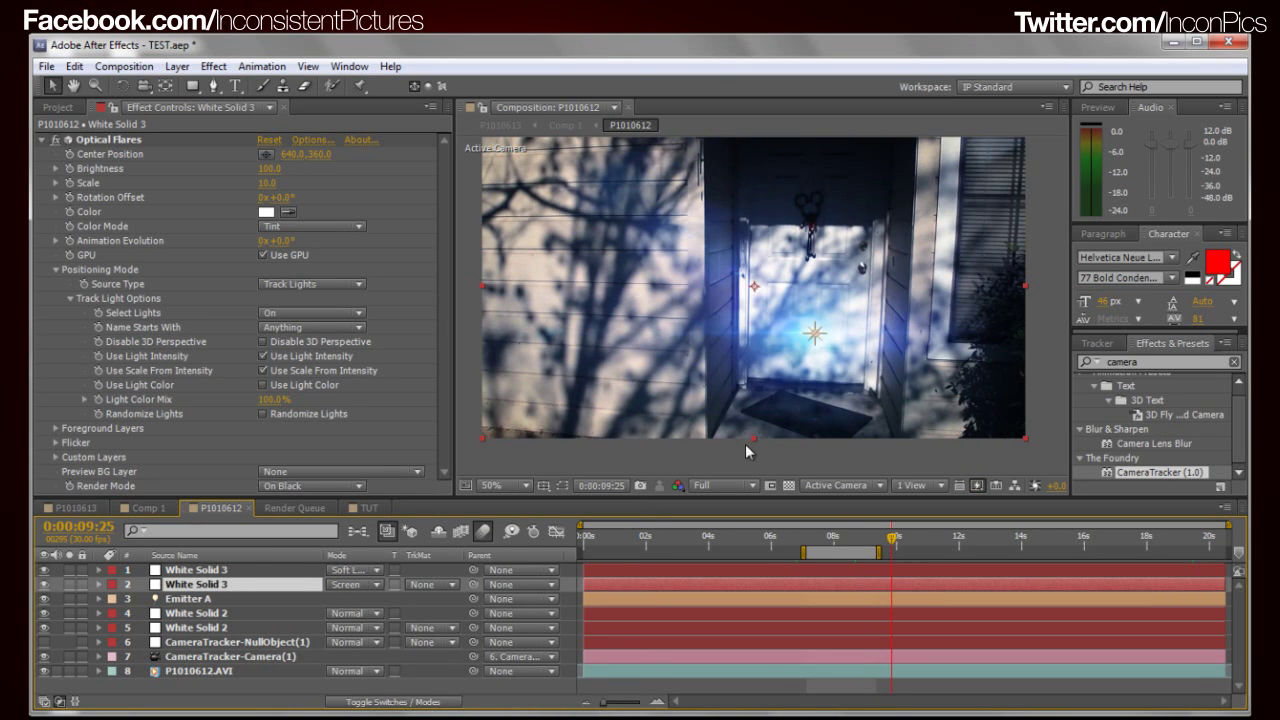
{"action": "left_click", "coordinate": [355, 570]}
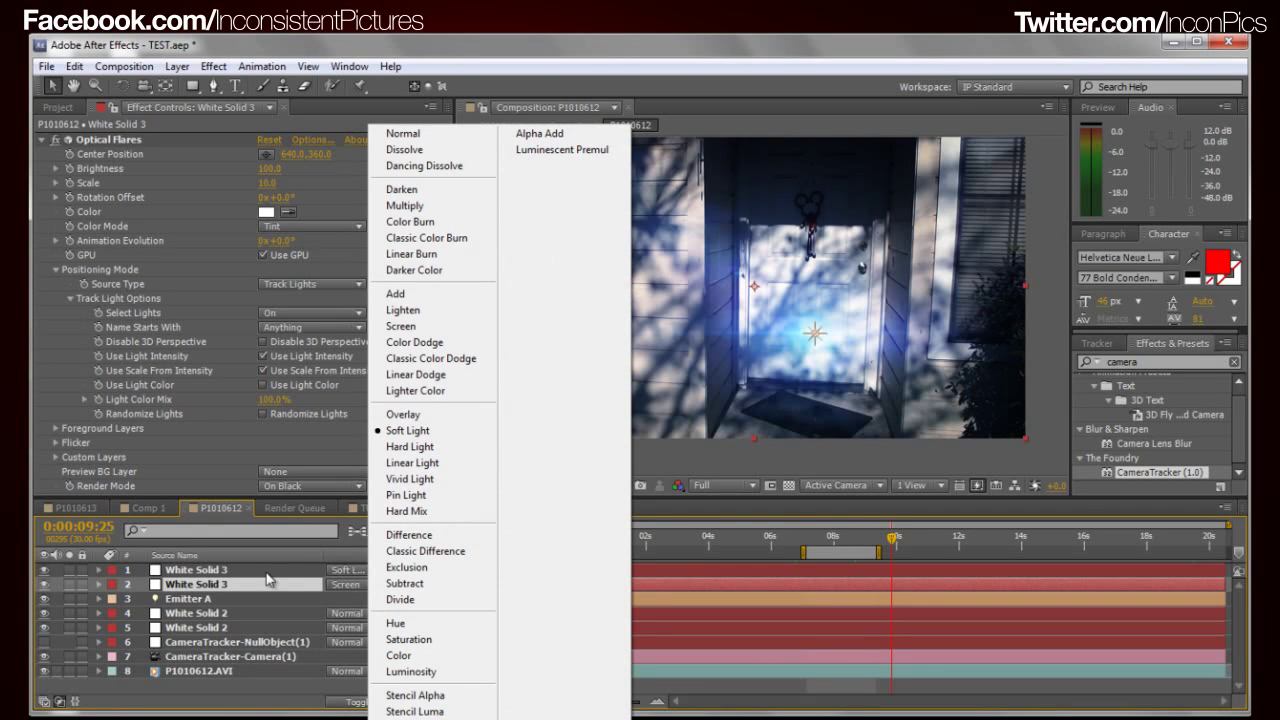
{"action": "left_click", "coordinate": [265, 562]}
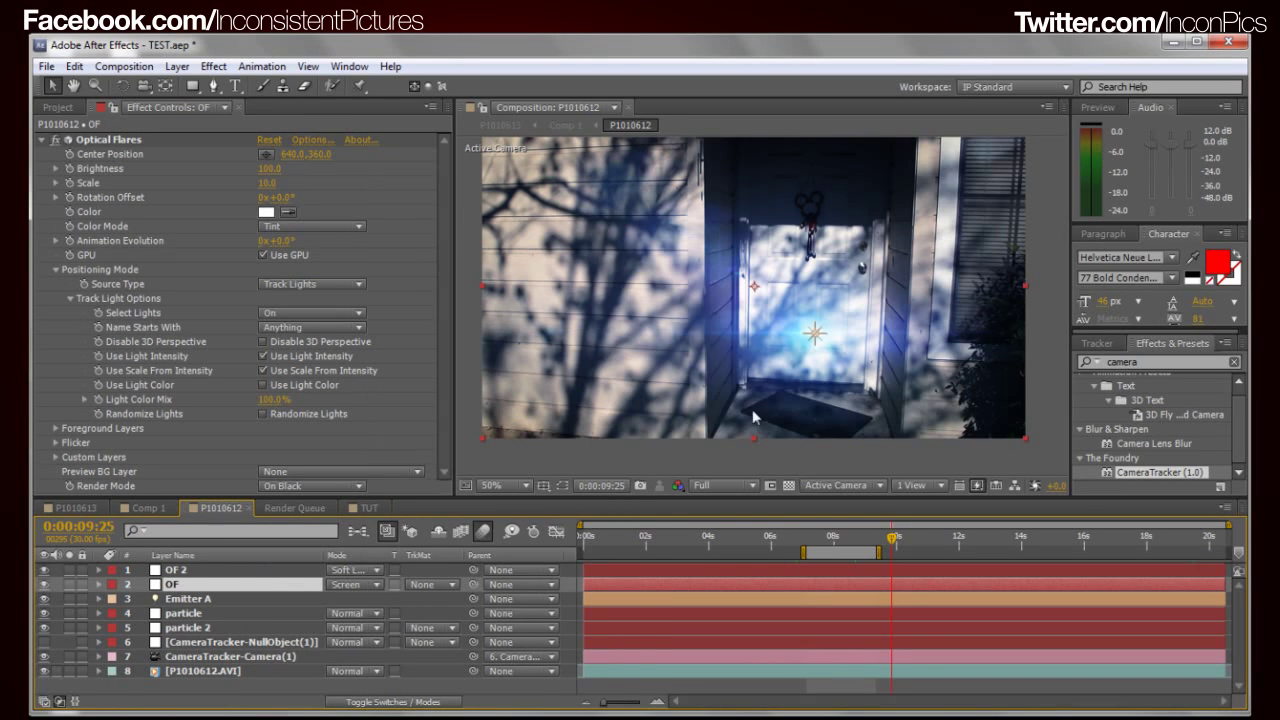
Step: Toggle the OF 2 layer's visibility off and on twice to compare its lighting effect on the footage
{"action": "left_click", "coordinate": [43, 570]}
{"action": "left_click", "coordinate": [43, 570]}
{"action": "left_click", "coordinate": [43, 570]}
{"action": "left_click", "coordinate": [43, 570]}
Step: Scrub the composite from 0:00:09:16 to 0:00:12:27 and back to 0:00:04:07 to review the finished light effect
{"action": "mouse_move", "coordinate": [895, 541]}
{"action": "left_mouse_down"}
{"action": "mouse_move", "coordinate": [1090, 543]}
{"action": "mouse_move", "coordinate": [857, 549]}
{"action": "mouse_move", "coordinate": [880, 545]}
{"action": "left_mouse_up"}
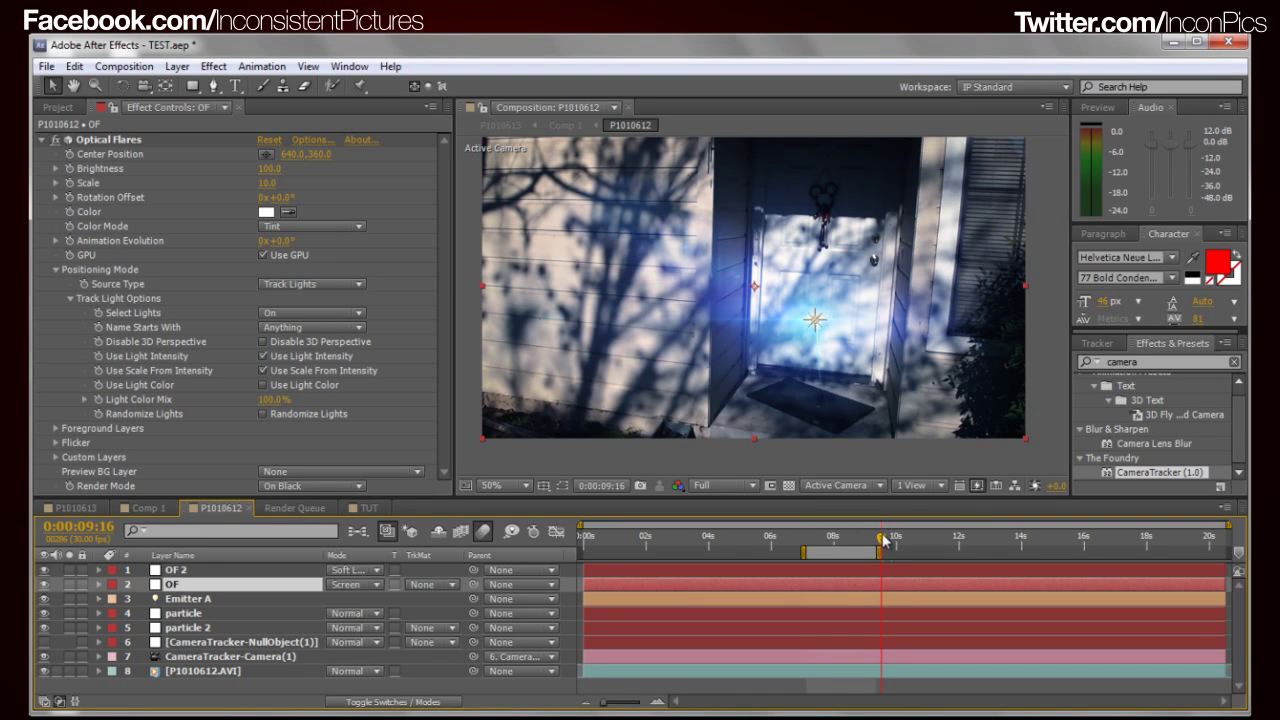
{"action": "left_click_drag", "start_coordinate": [898, 543], "coordinate": [987, 548]}
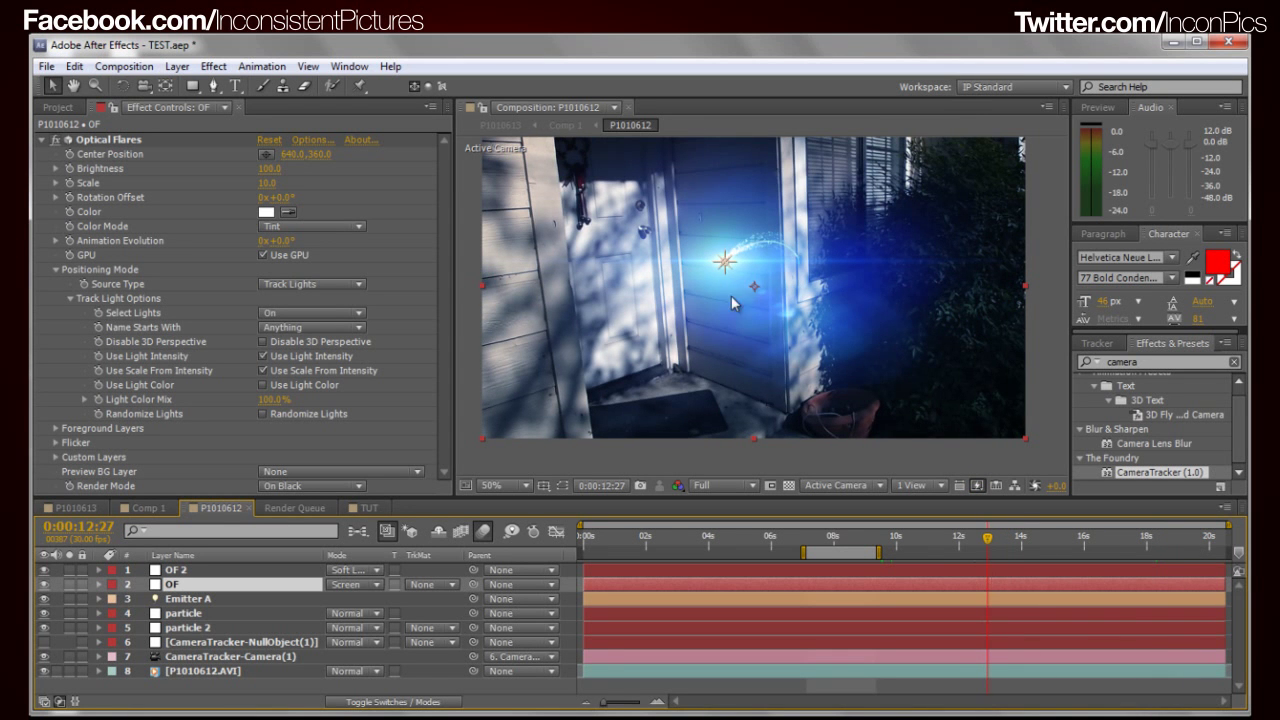
{"action": "left_click_drag", "start_coordinate": [987, 541], "coordinate": [715, 553]}
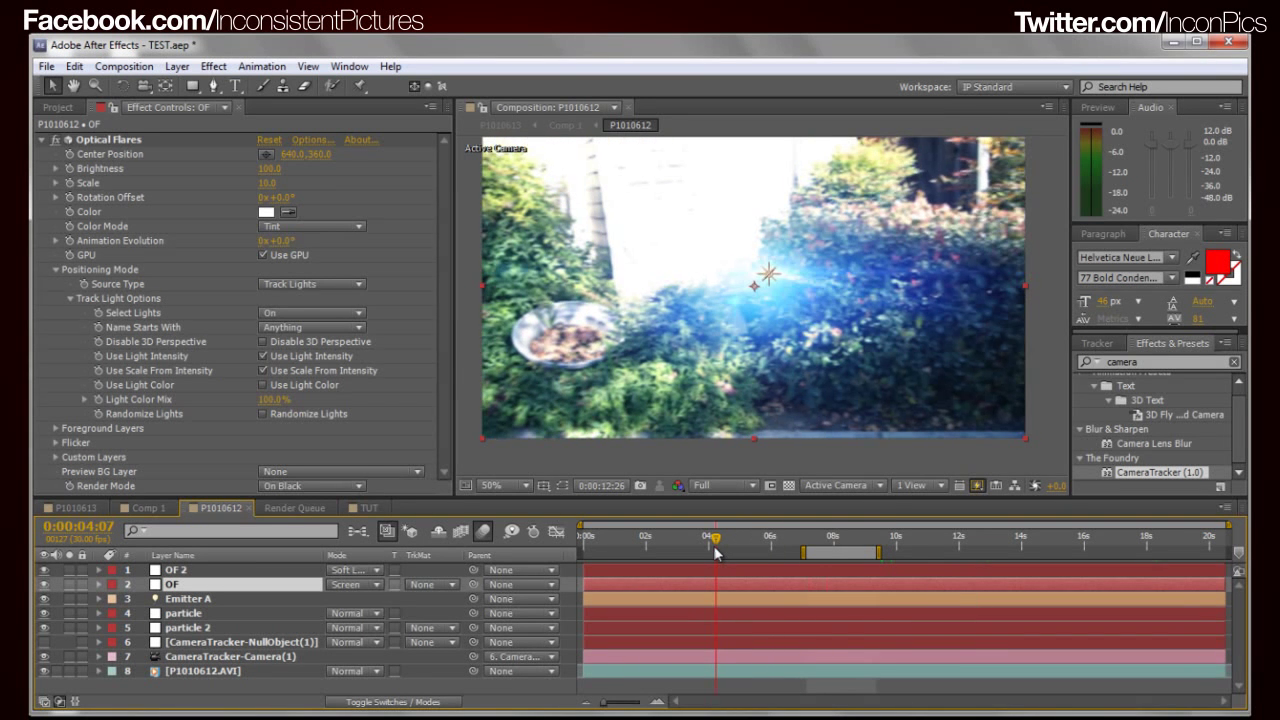